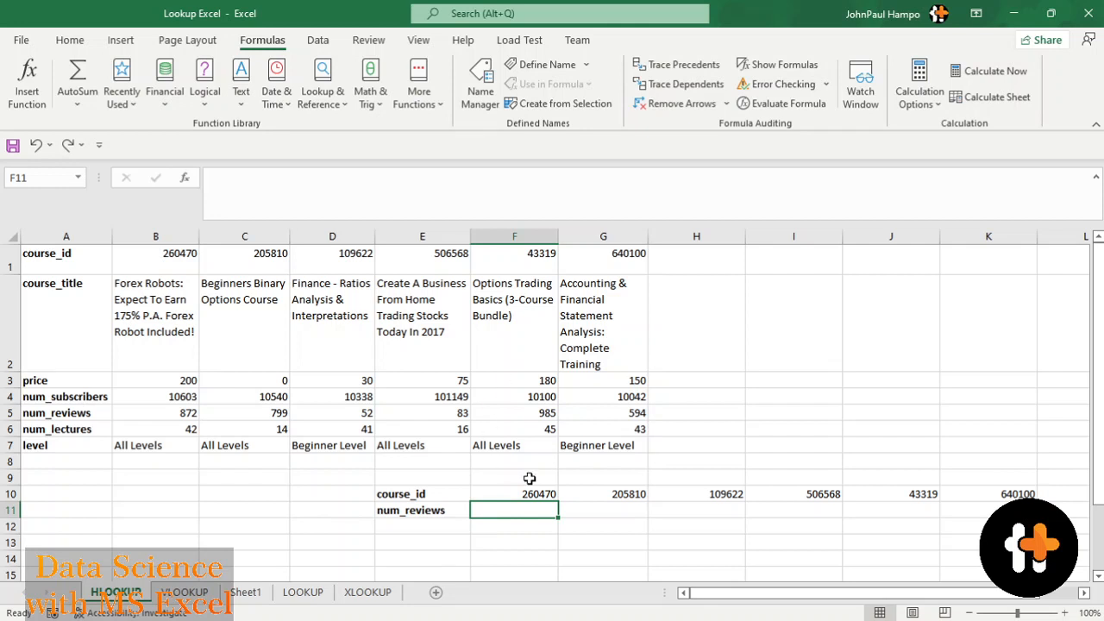
Step: Enter =HLOOKUP(F10,A1:G7,5,FALSE) in cell F11 to look up the num_reviews of the first course_id
{"action": "type", "text": "="}
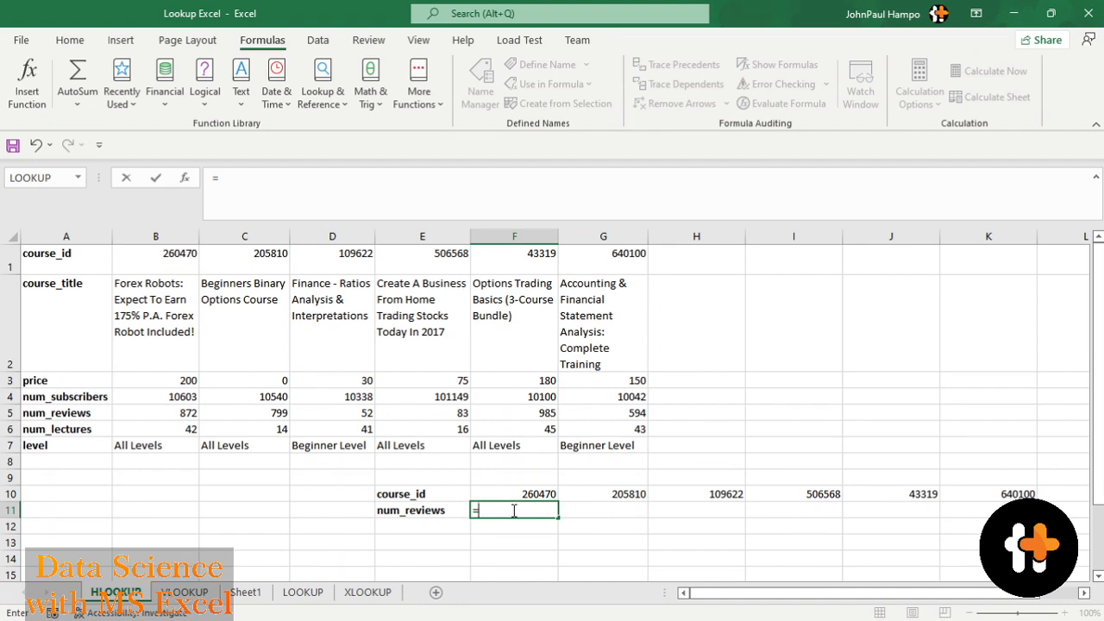
{"action": "type", "text": "hloo"}
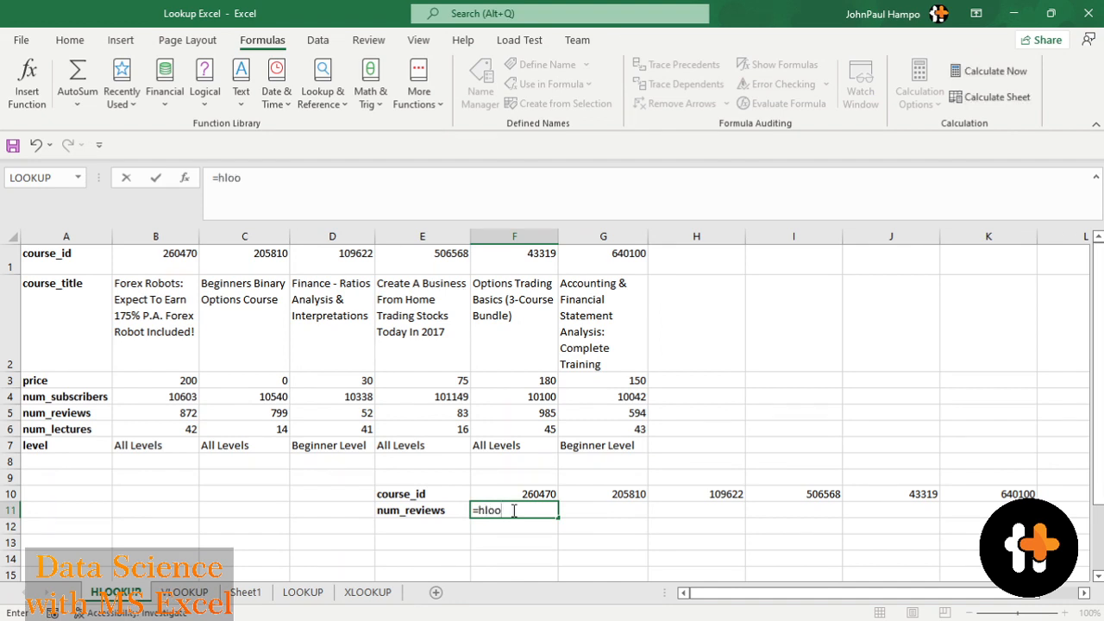
{"action": "key", "text": "BackSpace"}
{"action": "key", "text": "BackSpace"}
{"action": "key", "text": "BackSpace"}
{"action": "key", "text": "BackSpace"}
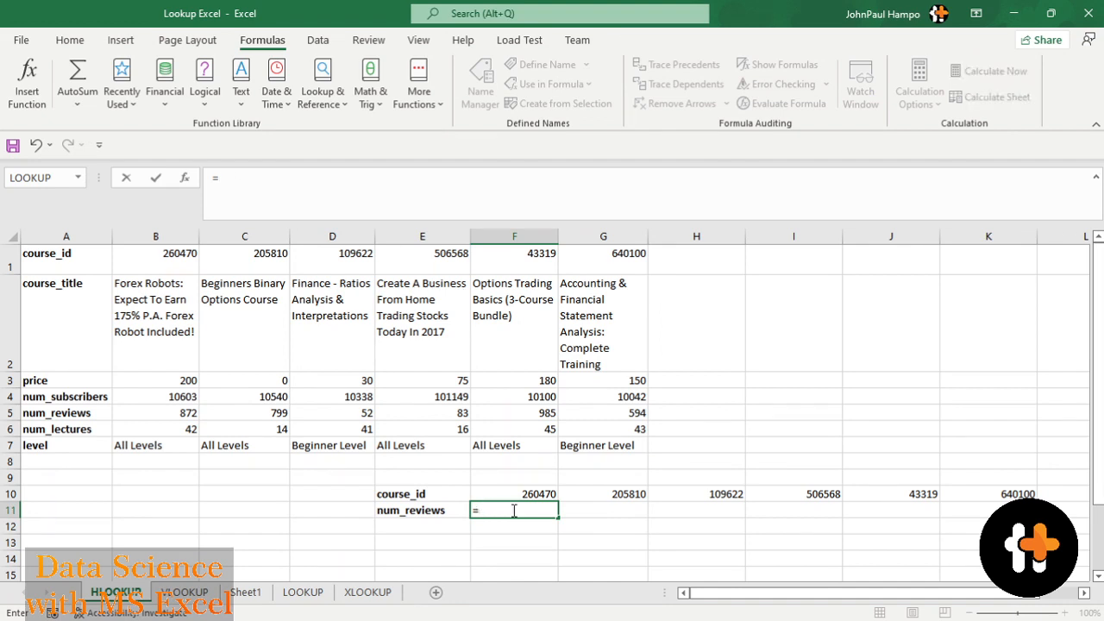
{"action": "type", "text": "loo"}
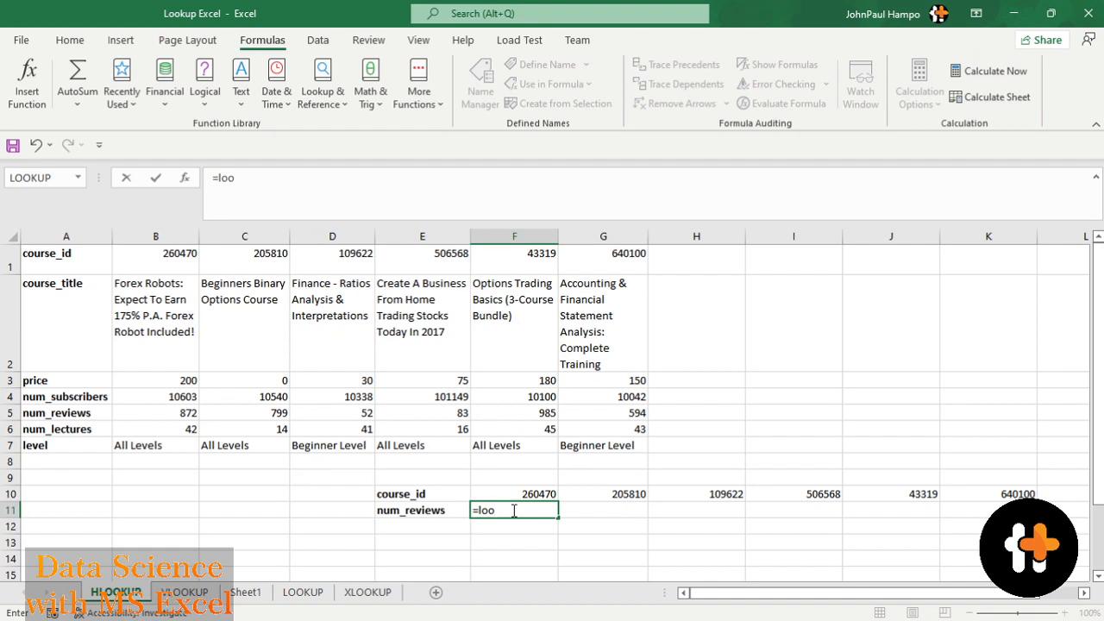
{"action": "key", "text": "Tab"}
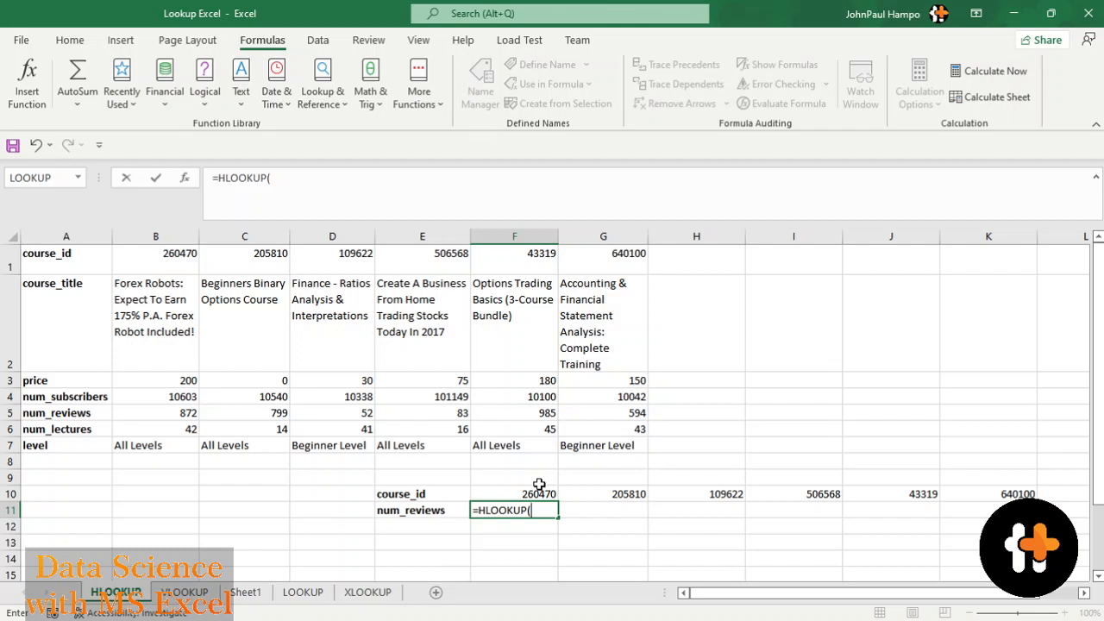
{"action": "left_click", "coordinate": [532, 493]}
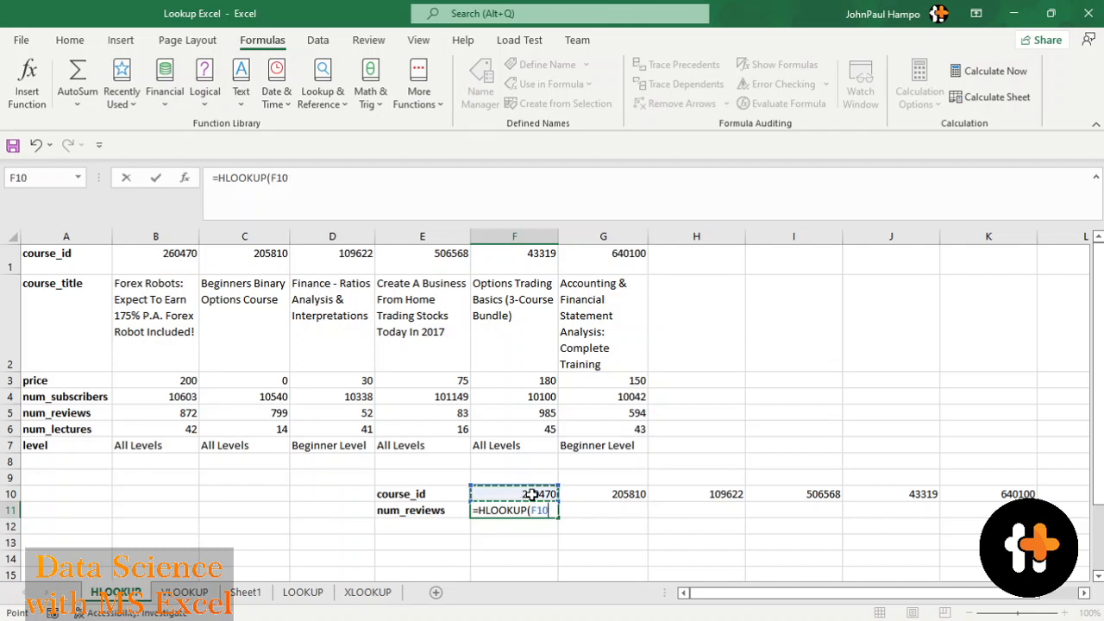
{"action": "type", "text": ","}
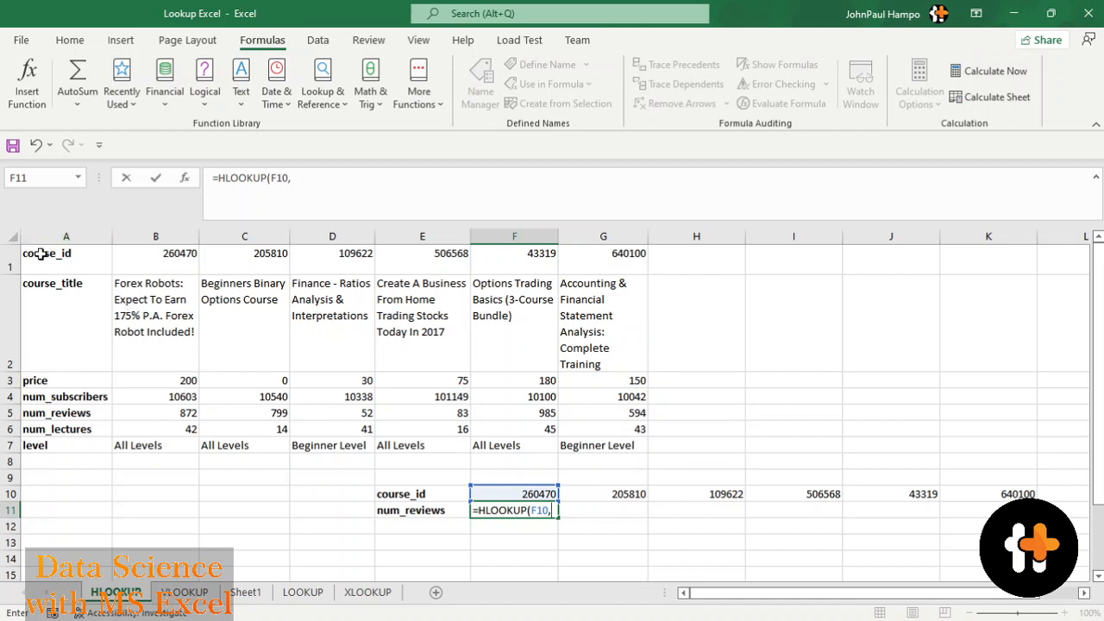
{"action": "left_click_drag", "start_coordinate": [41, 254], "coordinate": [599, 446]}
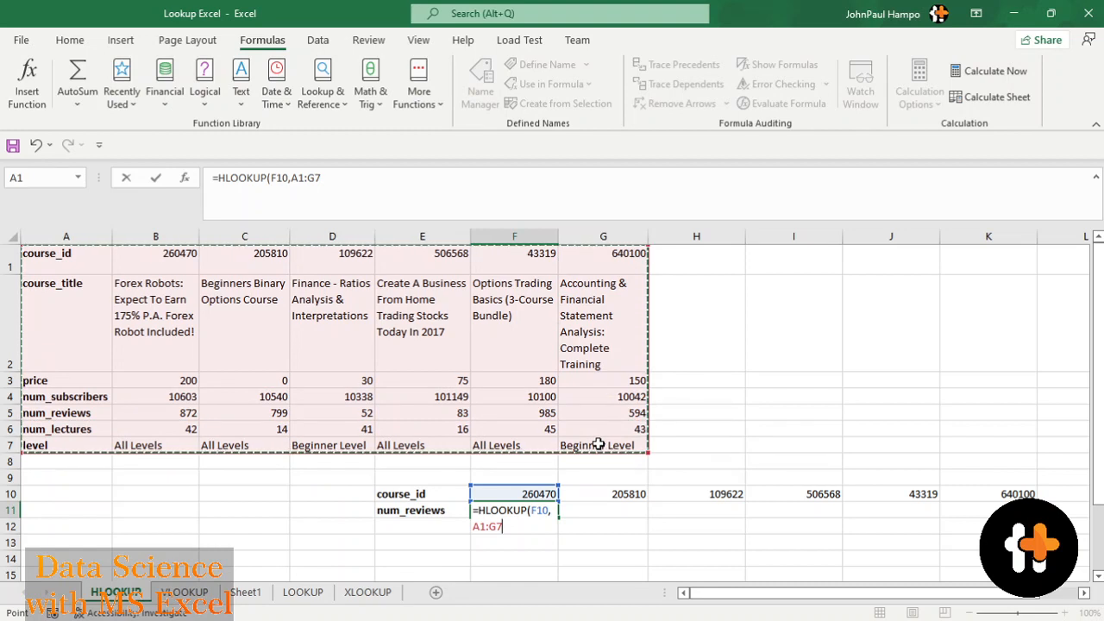
{"action": "type", "text": ","}
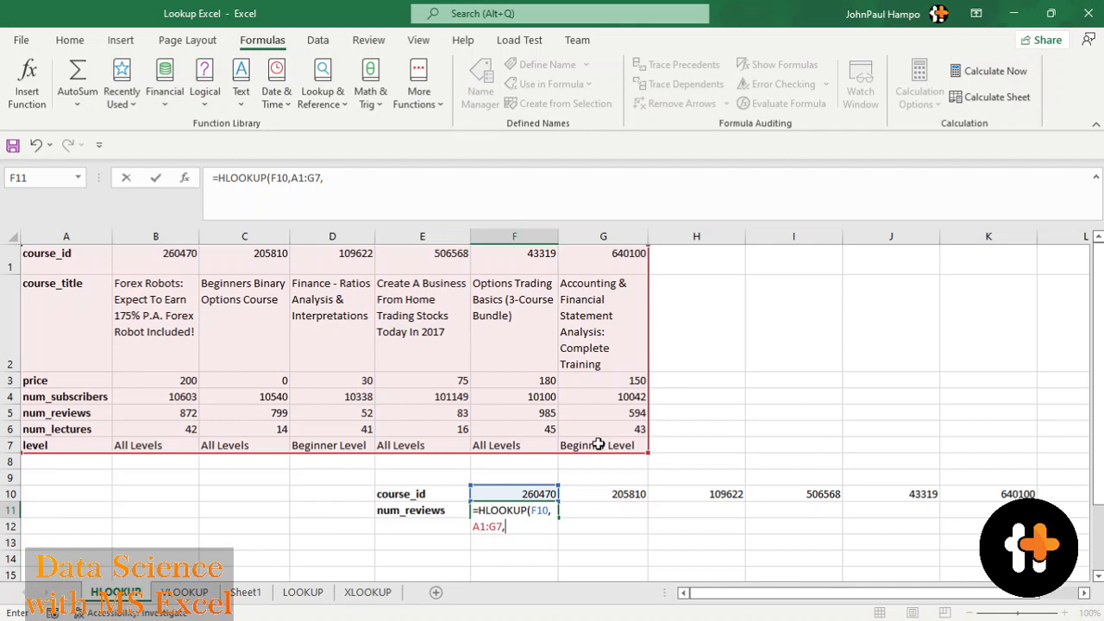
{"action": "type", "text": "5"}
{"action": "type", "text": "FALSE)"}
{"action": "key", "text": "Return"}
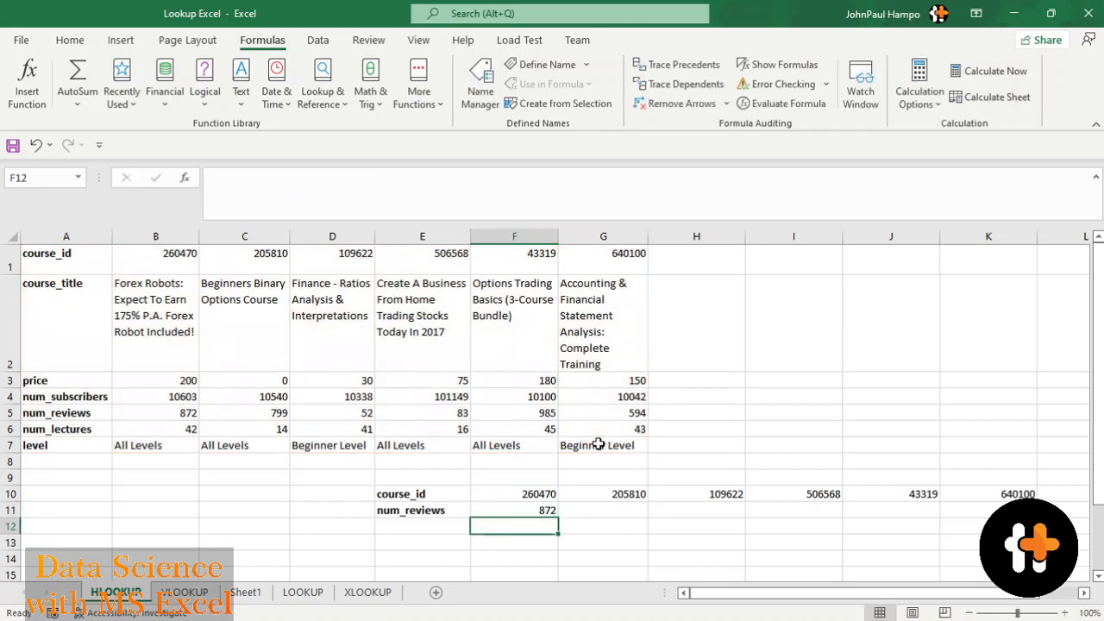
Step: Fill the HLOOKUP formula from F11 across to K11 for the remaining course_ids
{"action": "left_click", "coordinate": [545, 512]}
{"action": "left_click_drag", "start_coordinate": [559, 516], "coordinate": [992, 520]}
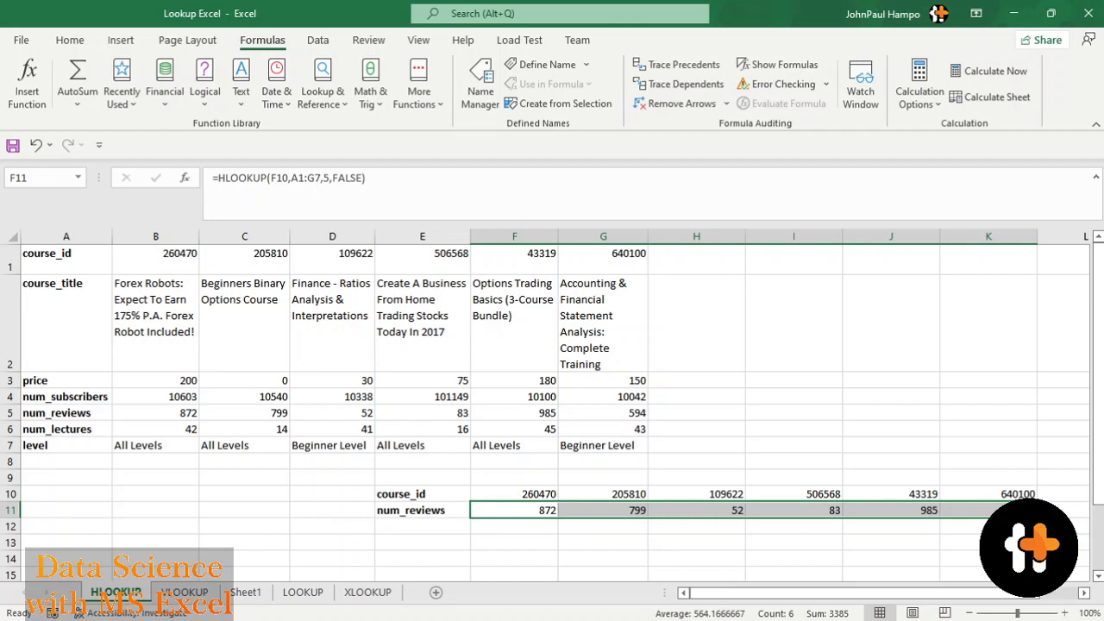
{"action": "left_click", "coordinate": [1086, 596]}
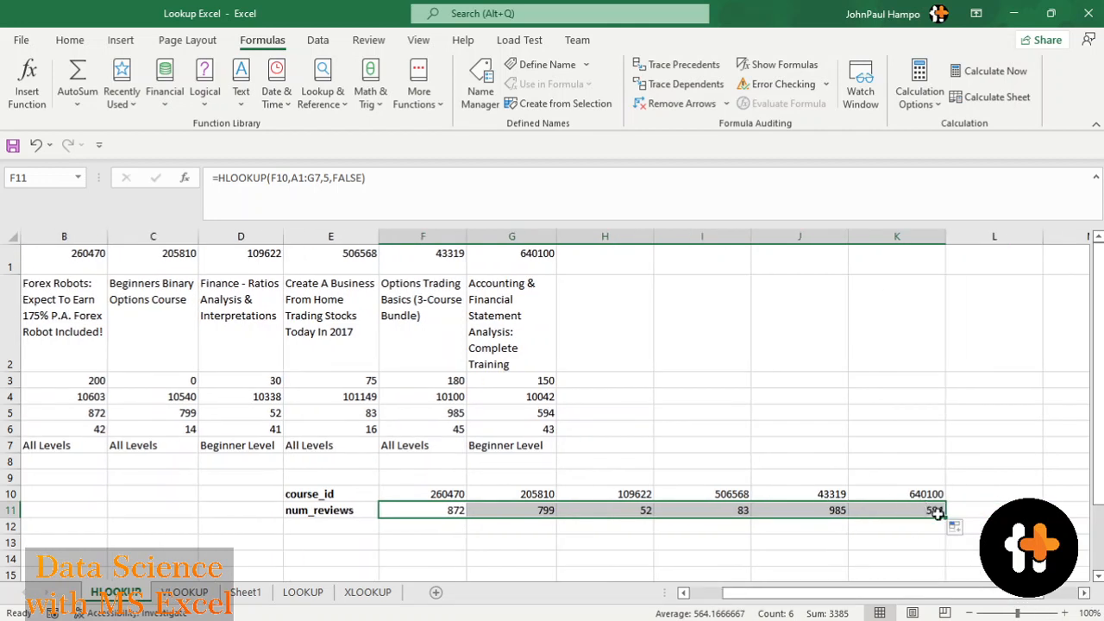
Step: Try to extend the num_reviews formulas one more cell to L11, and undo that extra fill
{"action": "left_click_drag", "start_coordinate": [944, 515], "coordinate": [994, 516]}
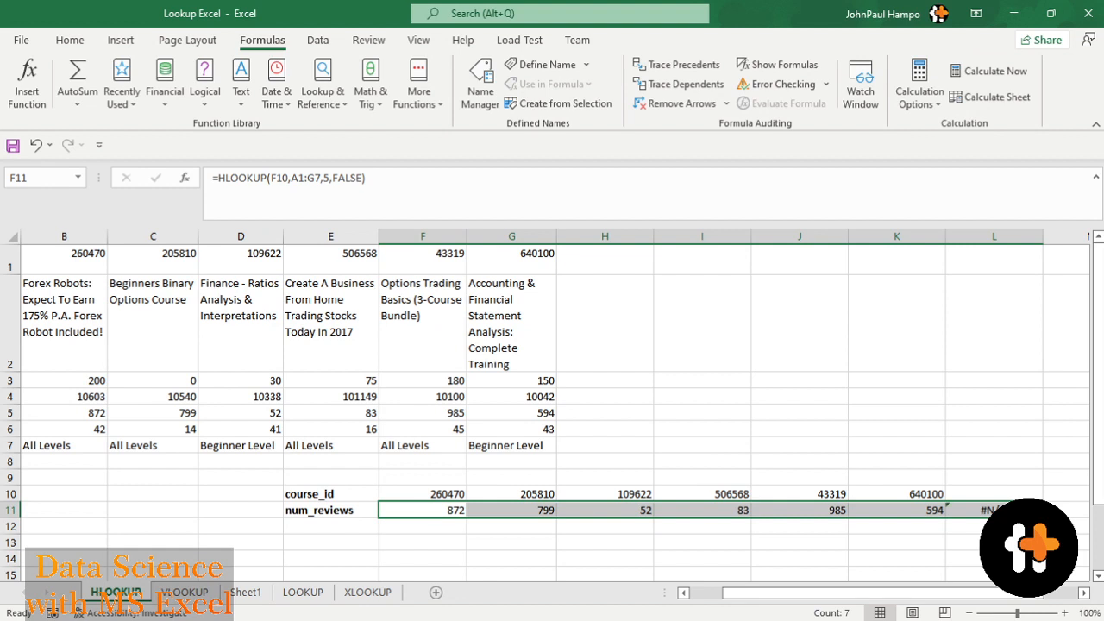
{"action": "left_click", "coordinate": [976, 492]}
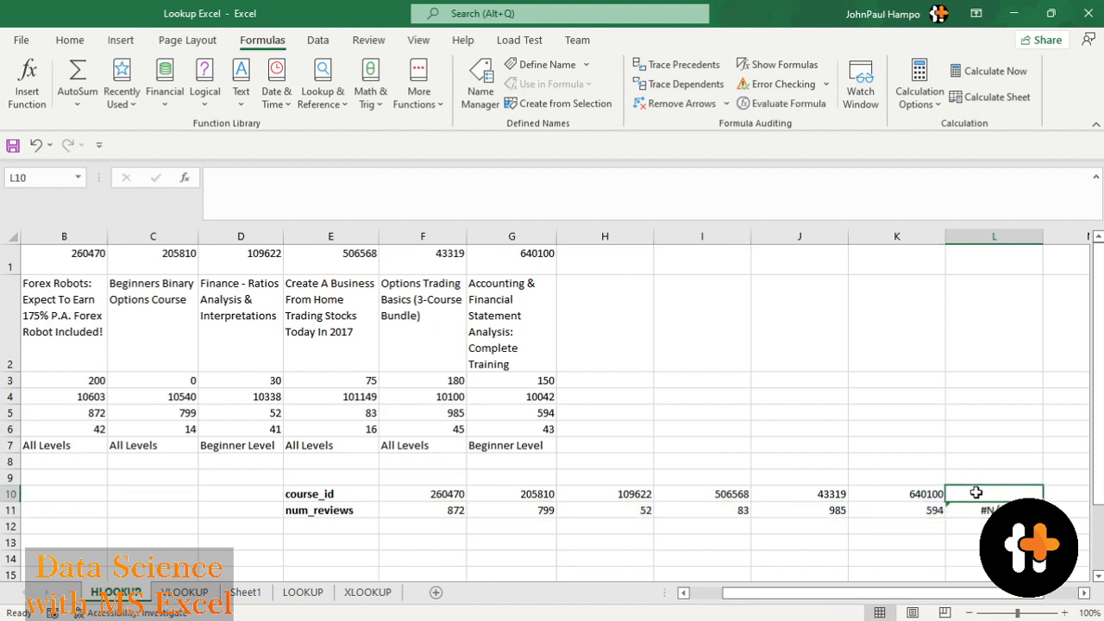
{"action": "key", "text": "ctrl+z"}
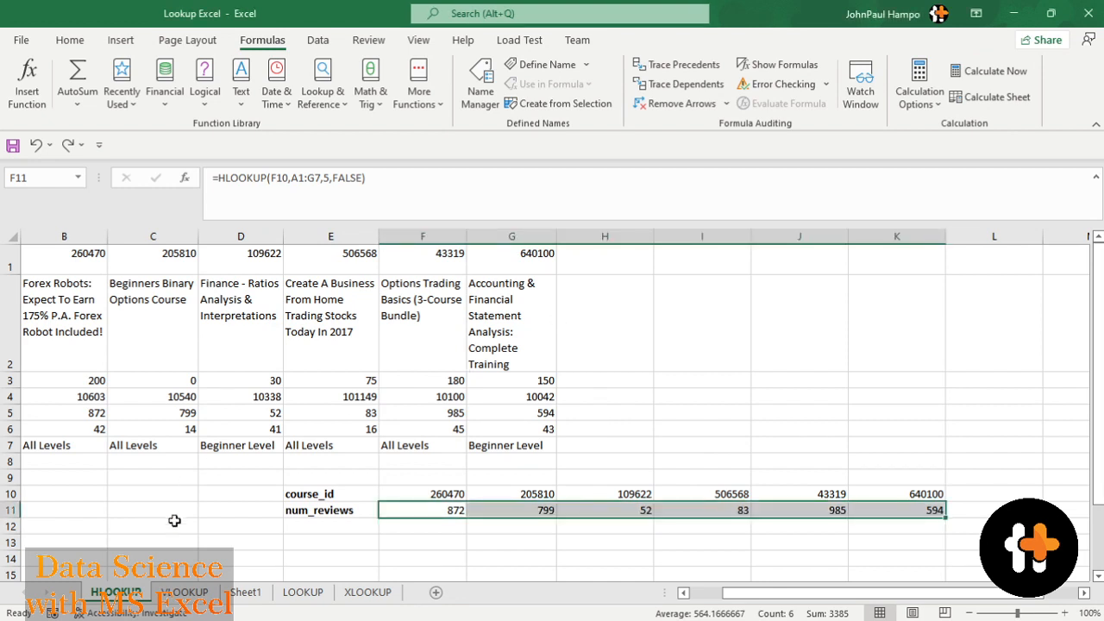
Step: On the VLOOKUP sheet, copy the price column C1:C7 with its header into the cells starting at E12
{"action": "left_click", "coordinate": [191, 595]}
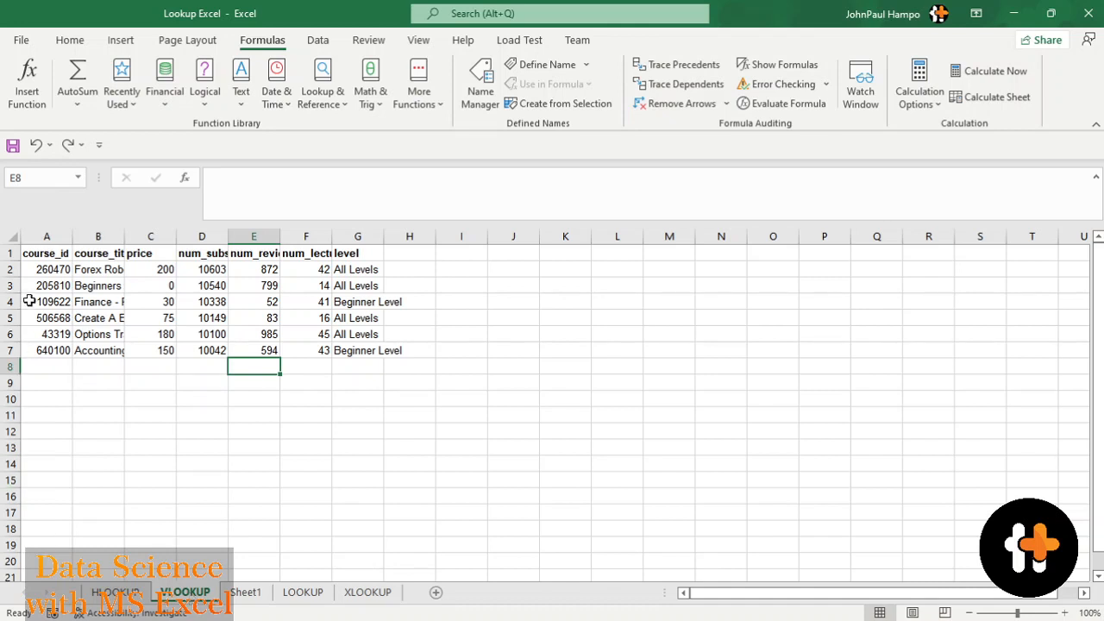
{"action": "left_click_drag", "start_coordinate": [55, 250], "coordinate": [54, 345]}
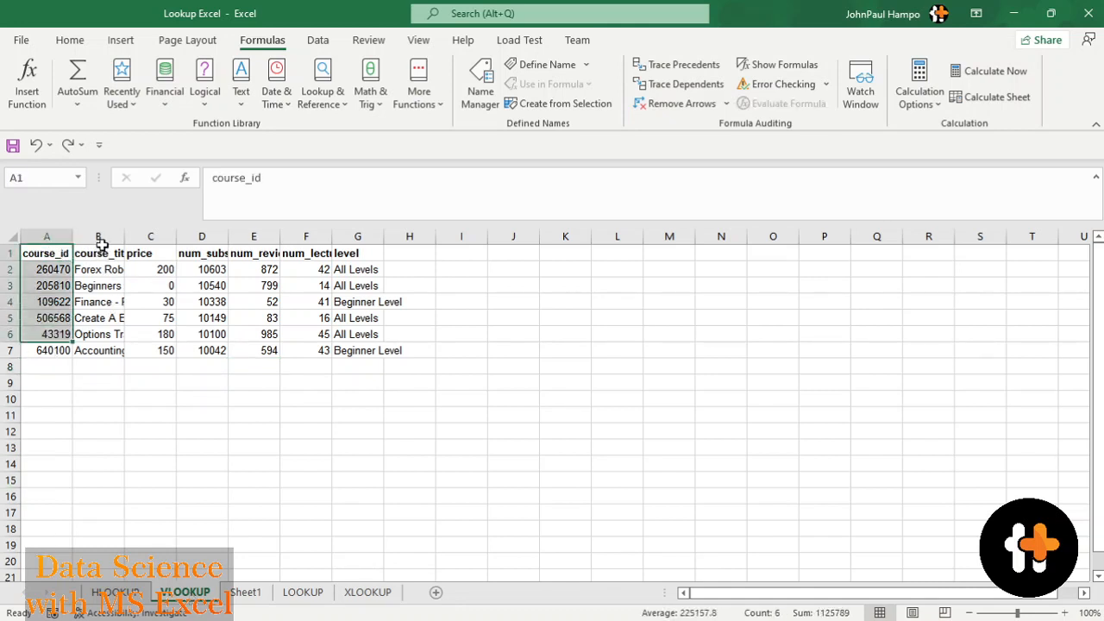
{"action": "left_click", "coordinate": [141, 251]}
{"action": "left_click_drag", "start_coordinate": [141, 251], "coordinate": [141, 346]}
{"action": "key", "text": "ctrl+c"}
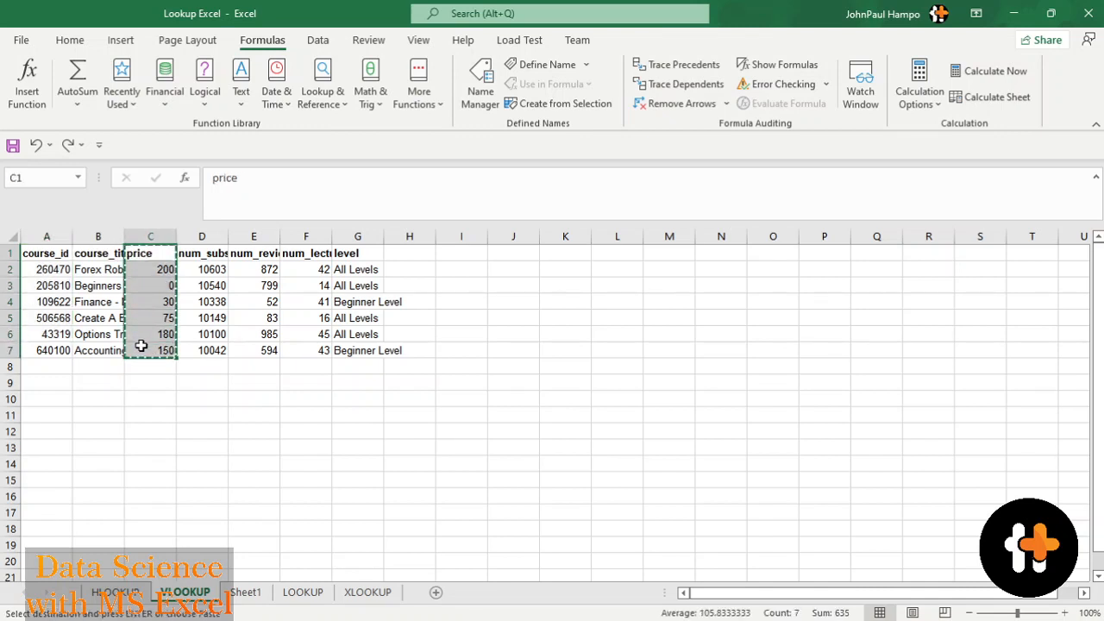
{"action": "left_click", "coordinate": [246, 434]}
{"action": "key", "text": "ctrl+v"}
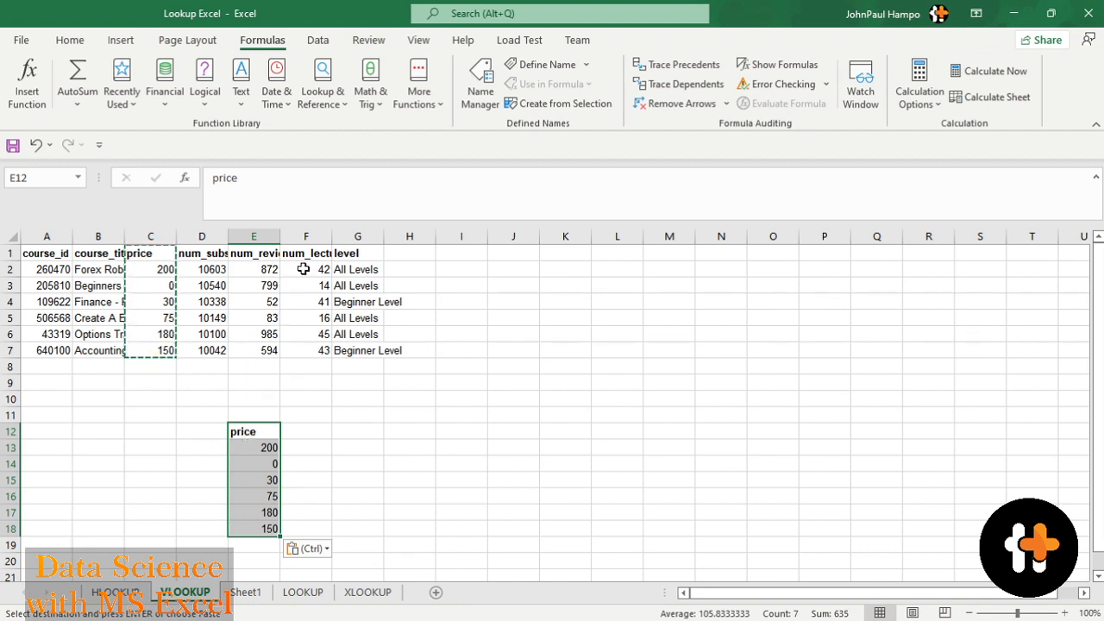
Step: Copy the level header from G1 into F12 beside the copied price header
{"action": "left_click", "coordinate": [357, 251]}
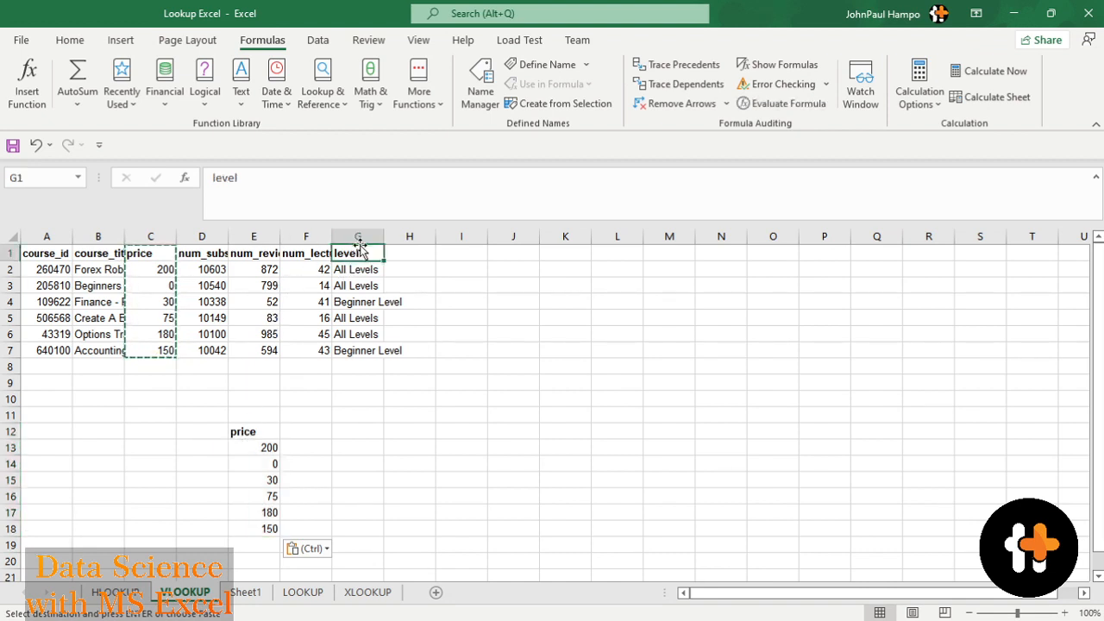
{"action": "key", "text": "ctrl+c"}
{"action": "left_click", "coordinate": [320, 431]}
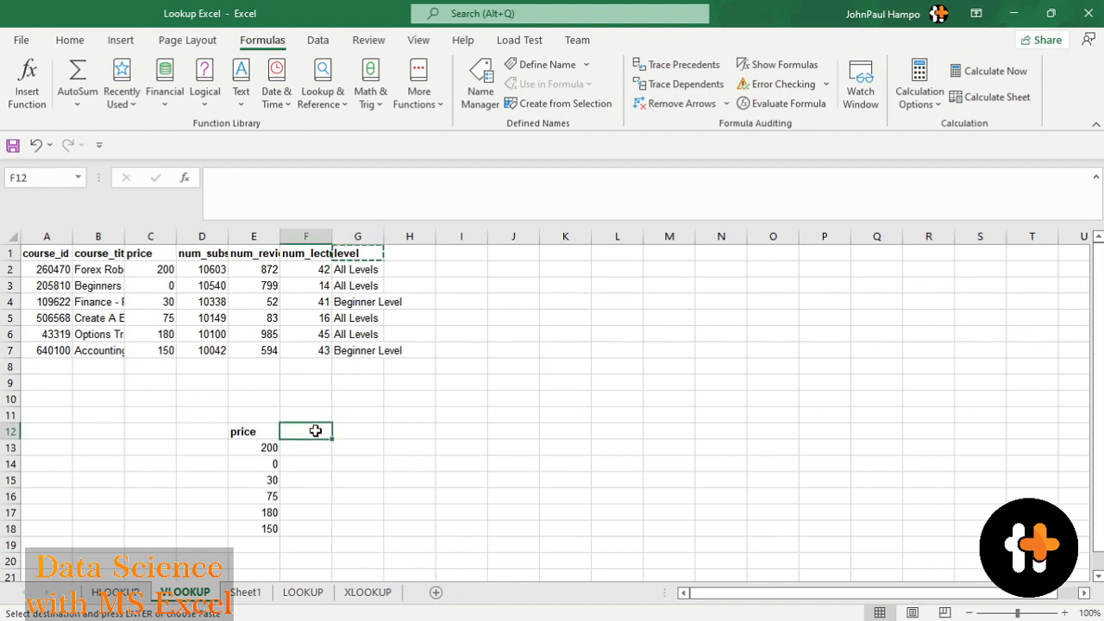
{"action": "key", "text": "ctrl+v"}
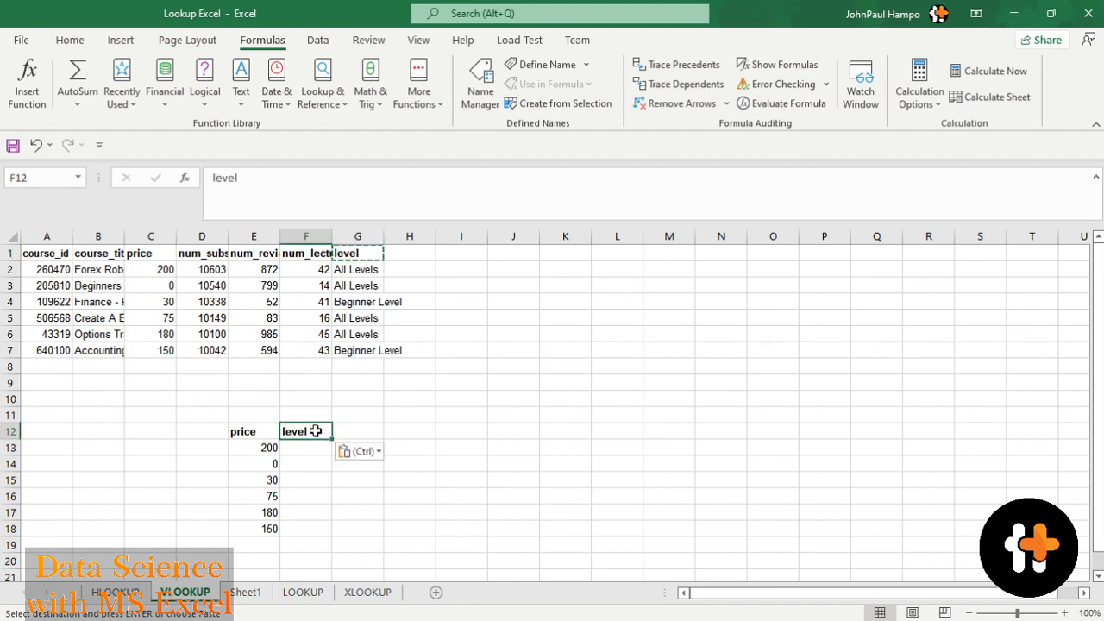
Step: Enter =VLOOKUP(E13,A1:G7,7,FALSE) in cell F13 to look up the level for the first price
{"action": "left_click", "coordinate": [312, 448]}
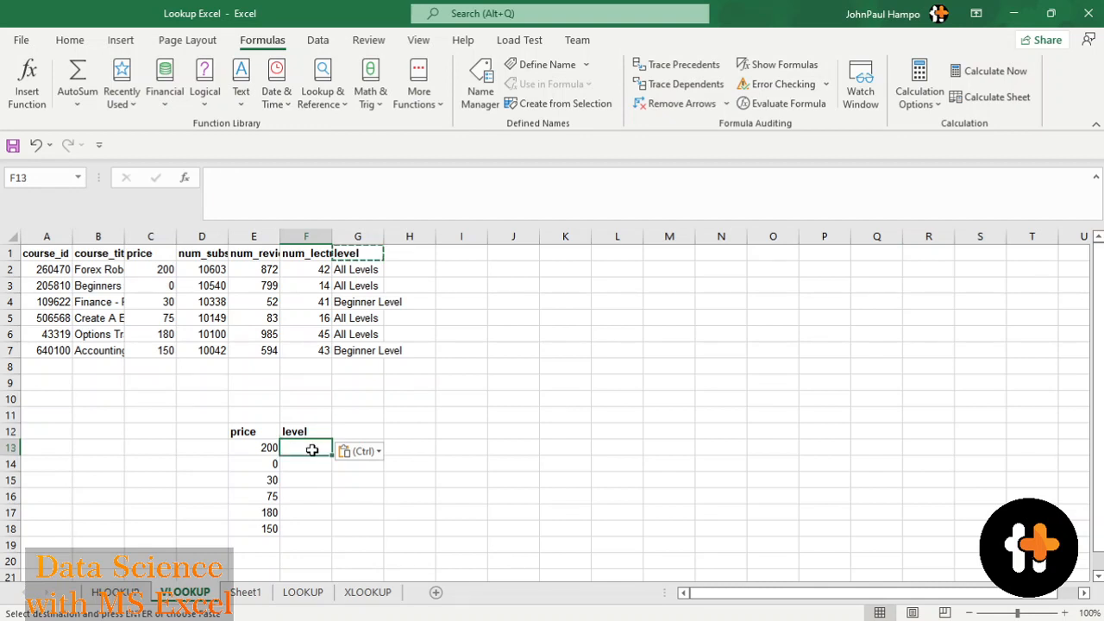
{"action": "type", "text": "=vloo"}
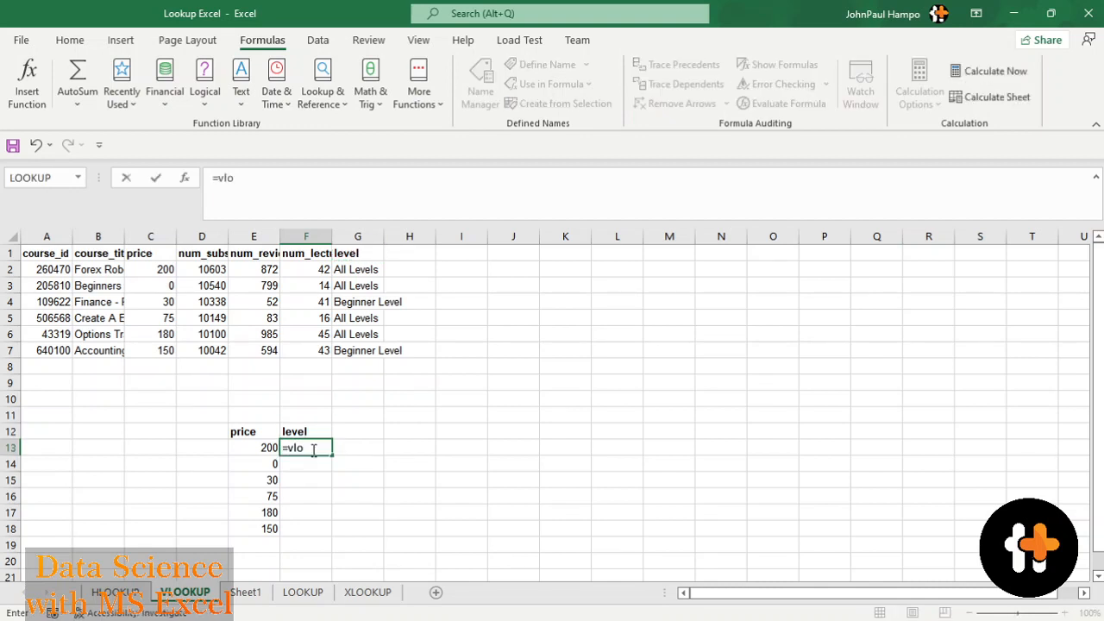
{"action": "key", "text": "Tab"}
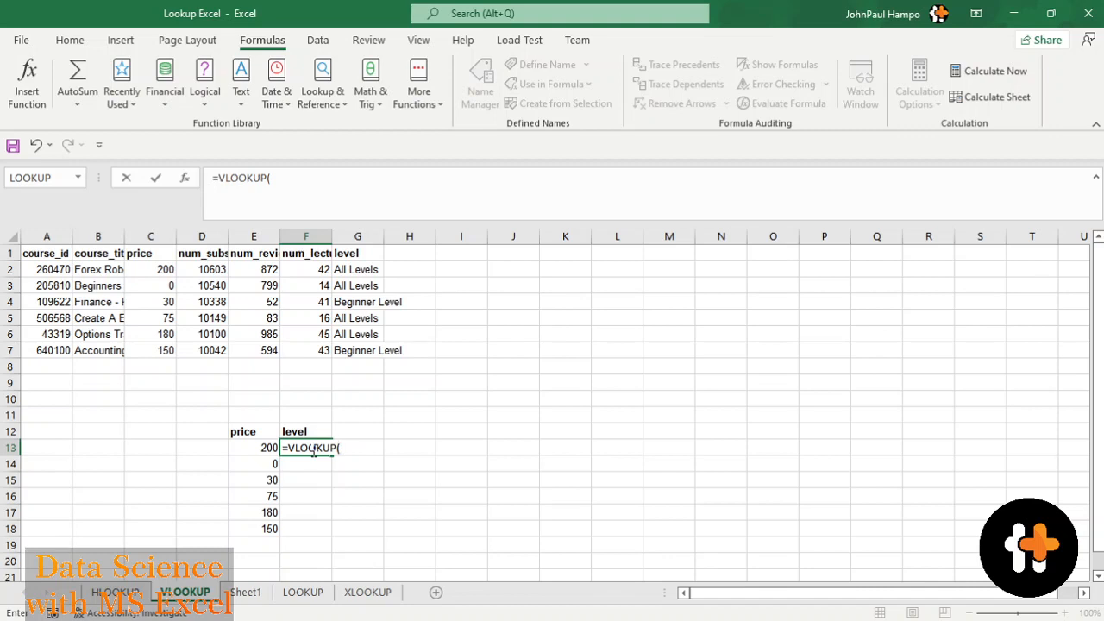
{"action": "left_click", "coordinate": [264, 446]}
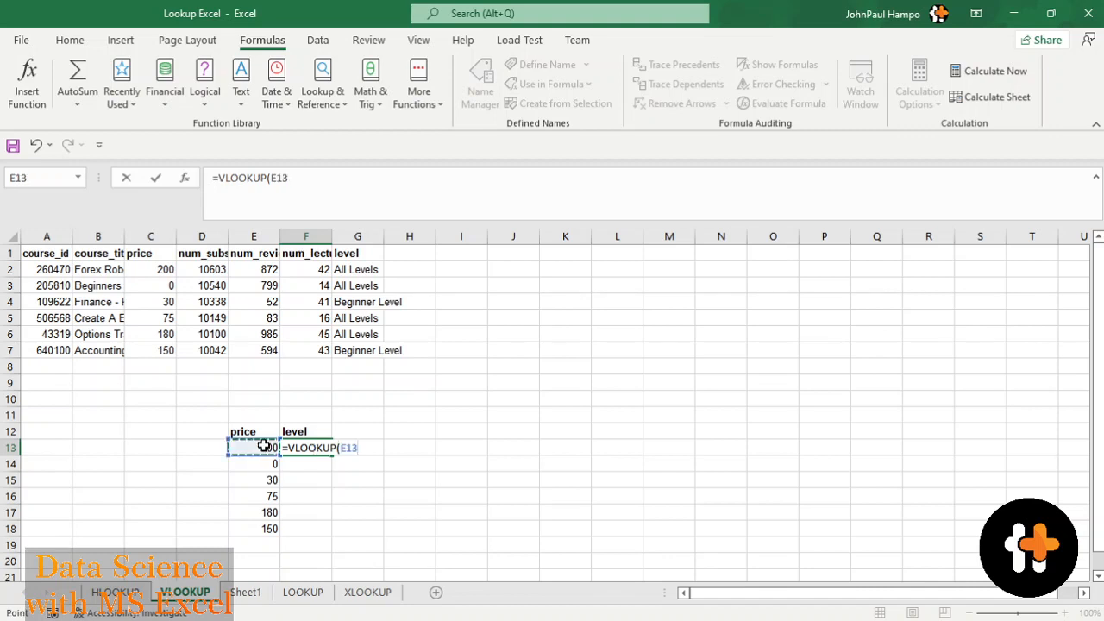
{"action": "type", "text": ","}
{"action": "mouse_move", "coordinate": [52, 253]}
{"action": "left_mouse_down"}
{"action": "mouse_move", "coordinate": [103, 289]}
{"action": "mouse_move", "coordinate": [381, 352]}
{"action": "left_mouse_up"}
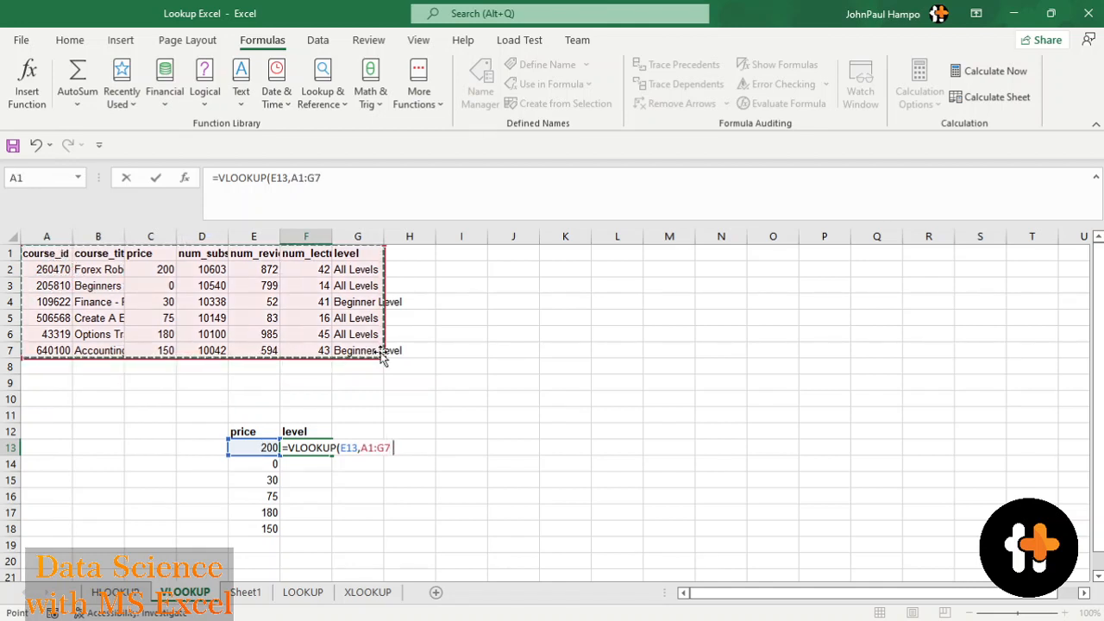
{"action": "type", "text": ","}
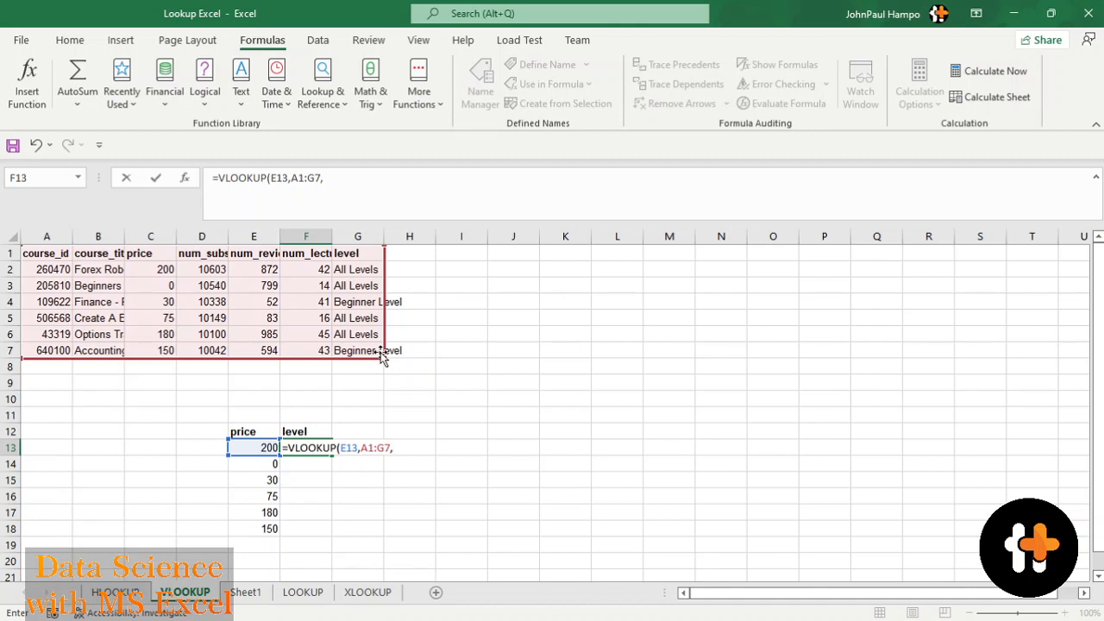
{"action": "type", "text": "7,FALSE)"}
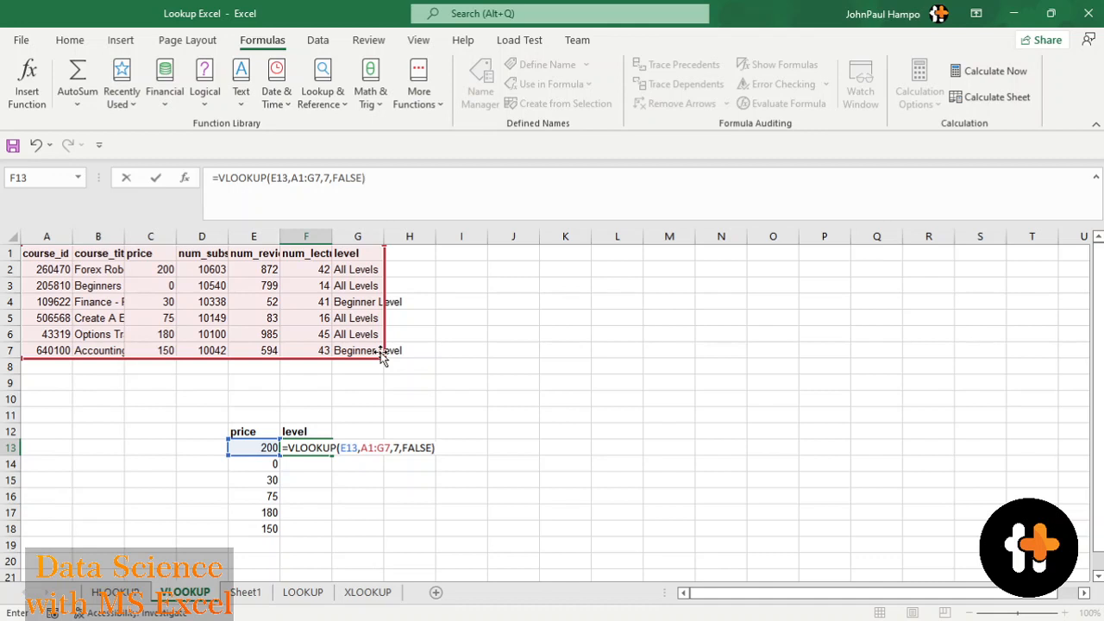
{"action": "key", "text": "Return"}
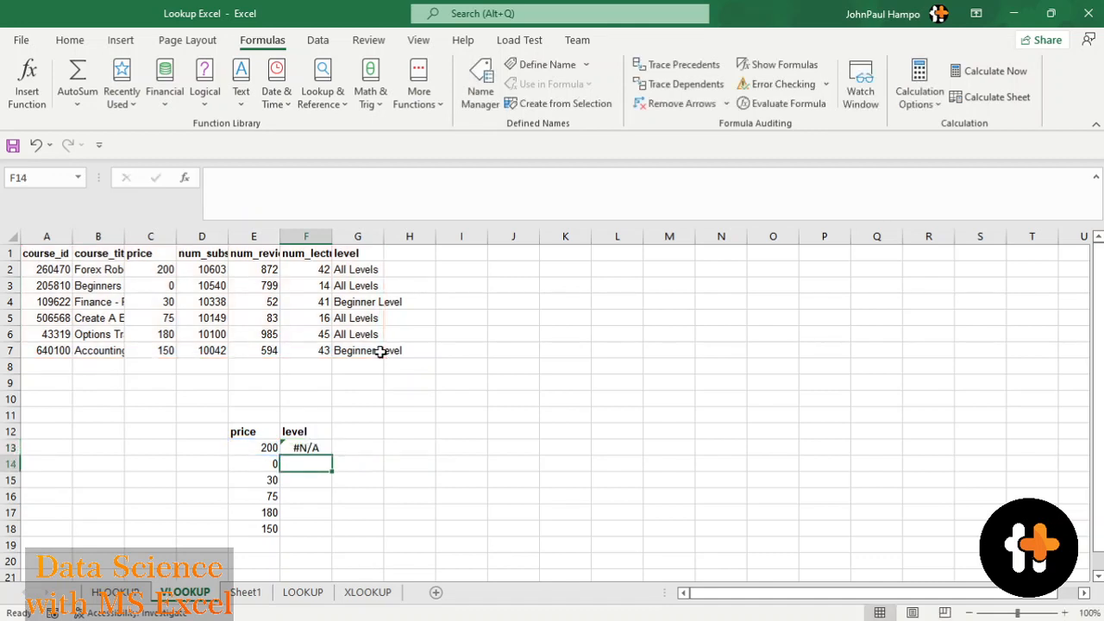
Step: Review the VLOOKUP formula in F13 and step through row 2 of the source table to check the column positions
{"action": "left_click", "coordinate": [309, 448]}
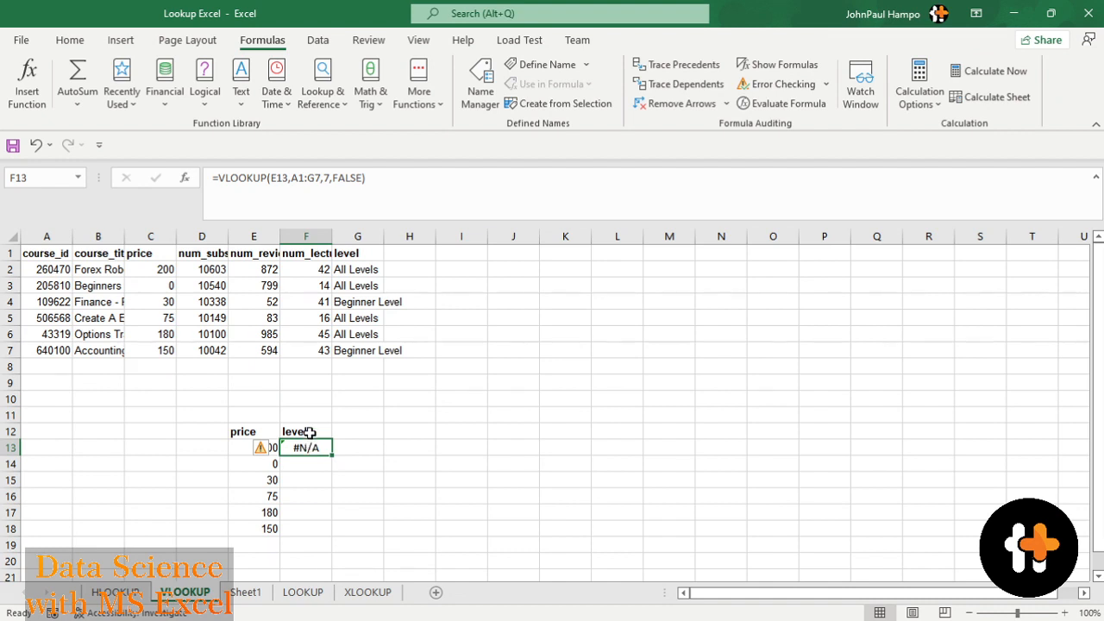
{"action": "left_click", "coordinate": [351, 271]}
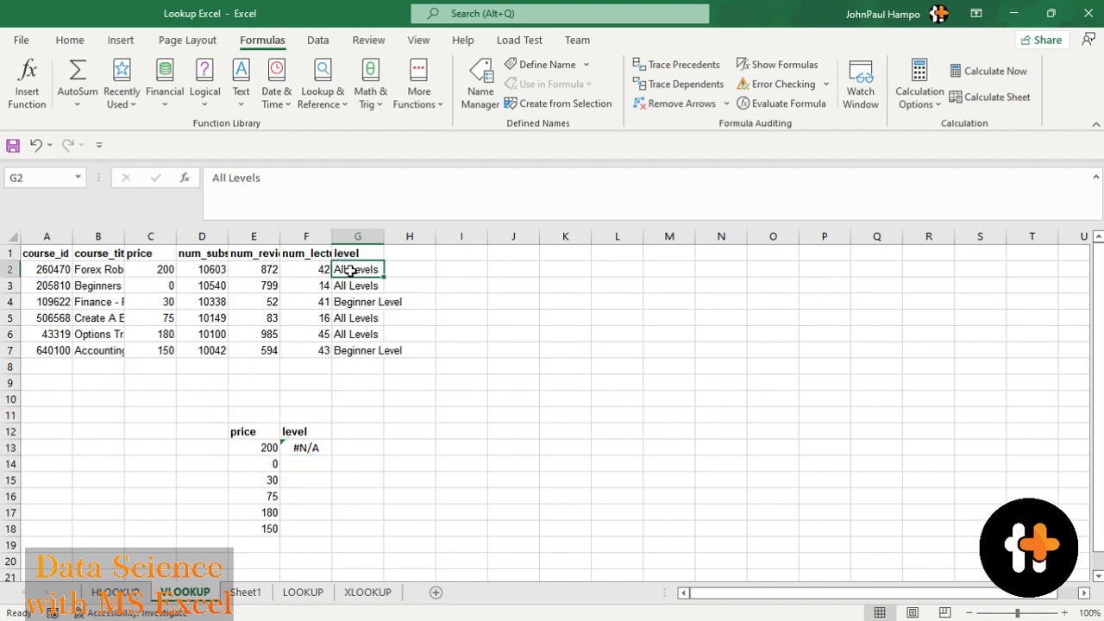
{"action": "key", "text": "Left"}
{"action": "key", "text": "Left"}
{"action": "key", "text": "Left"}
{"action": "key", "text": "Left"}
{"action": "key", "text": "Left"}
{"action": "key", "text": "Left"}
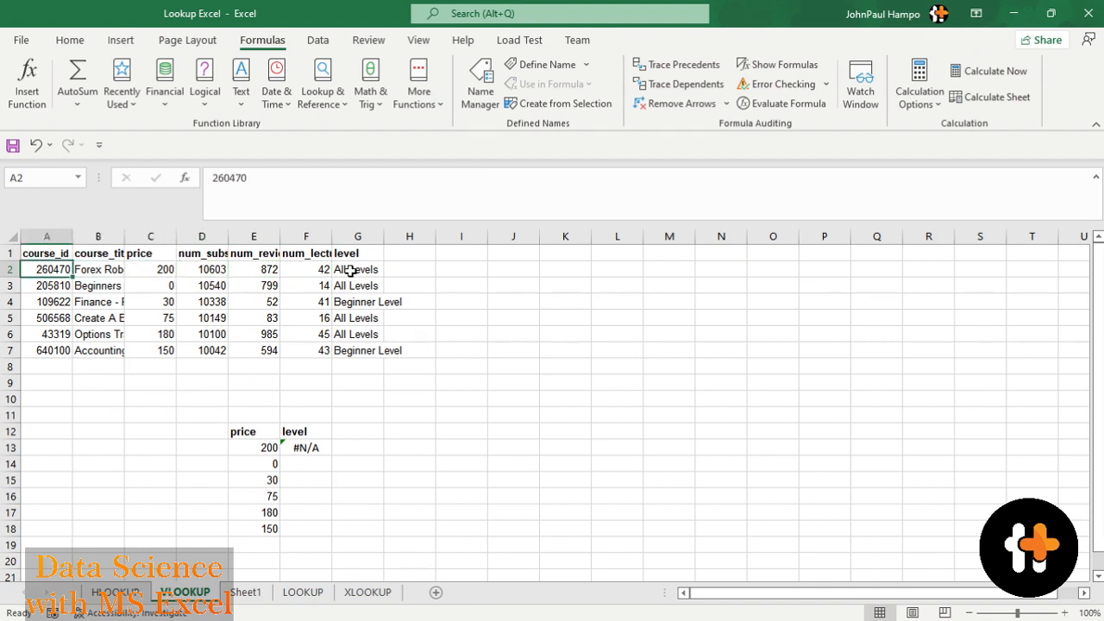
{"action": "key", "text": "Right"}
{"action": "key", "text": "Right"}
{"action": "key", "text": "Right"}
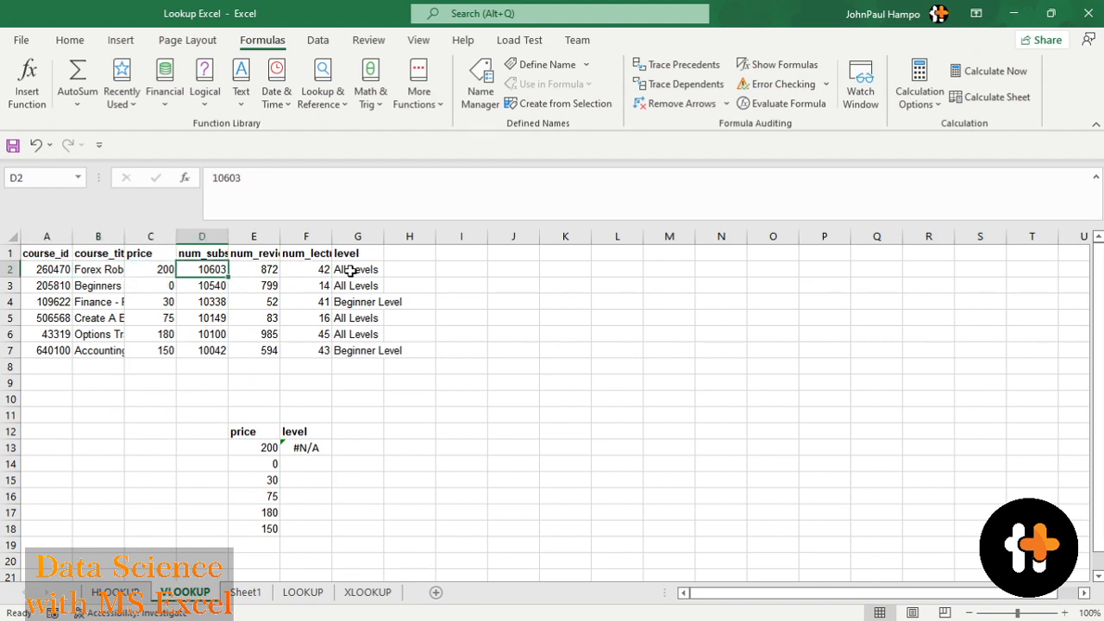
{"action": "key", "text": "Right"}
{"action": "key", "text": "Right"}
{"action": "key", "text": "Right"}
{"action": "key", "text": "Left"}
{"action": "key", "text": "Left"}
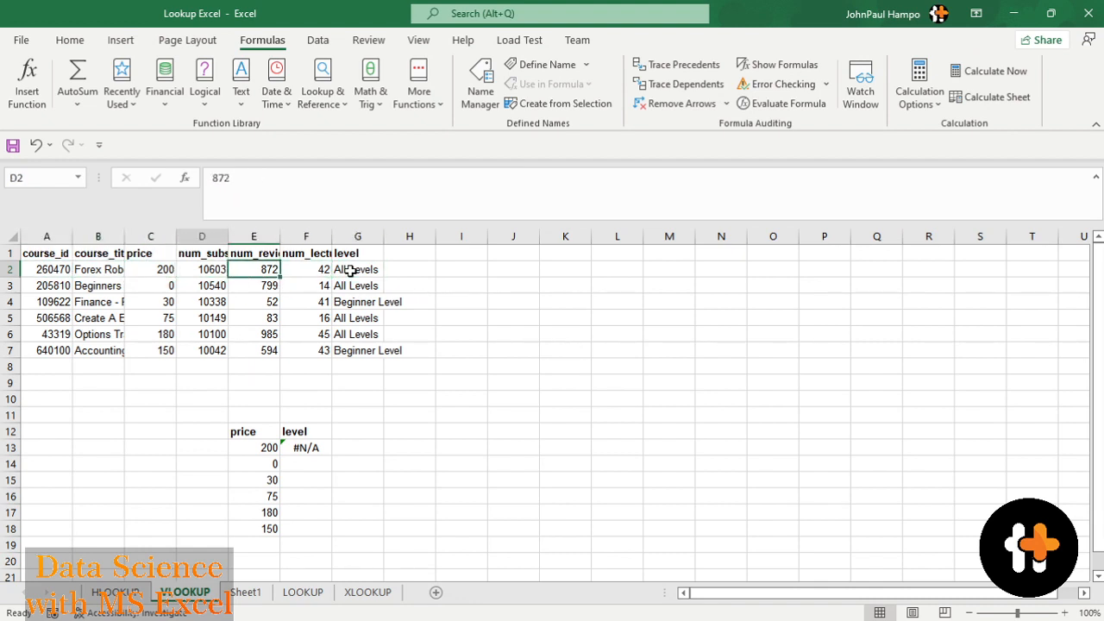
Step: Count the columns across row 2 from course_id to level to check the lookup formula's column index
{"action": "key", "text": "Left"}
{"action": "key", "text": "Left"}
{"action": "key", "text": "Left"}
{"action": "key", "text": "Left"}
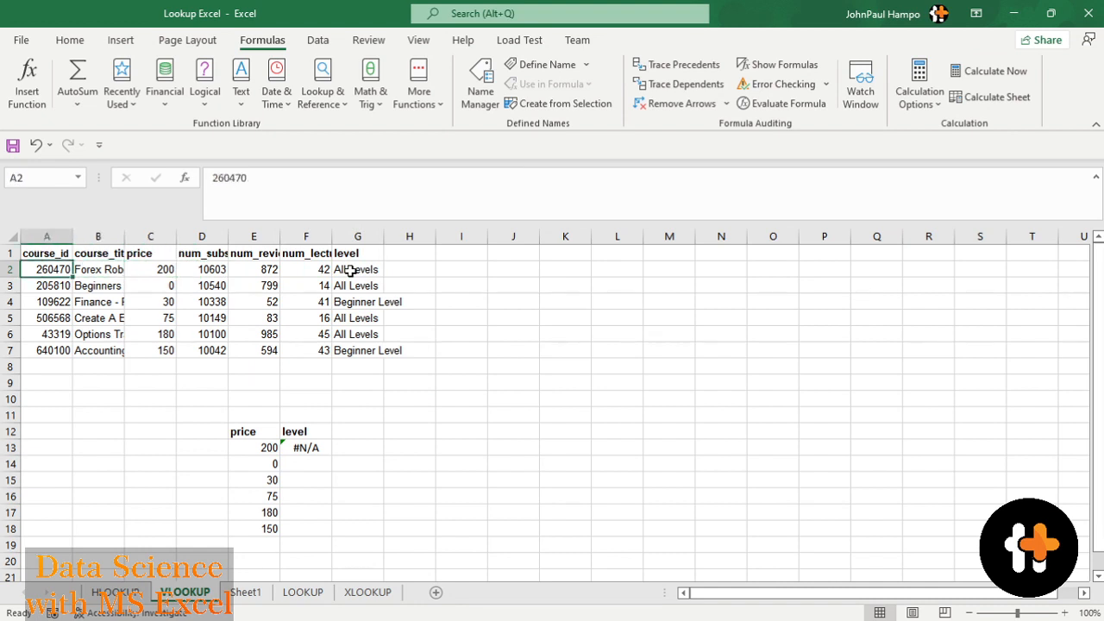
{"action": "key", "text": "Right"}
{"action": "key", "text": "Right"}
{"action": "key", "text": "Right"}
{"action": "key", "text": "Right"}
{"action": "key", "text": "Right"}
{"action": "key", "text": "Right"}
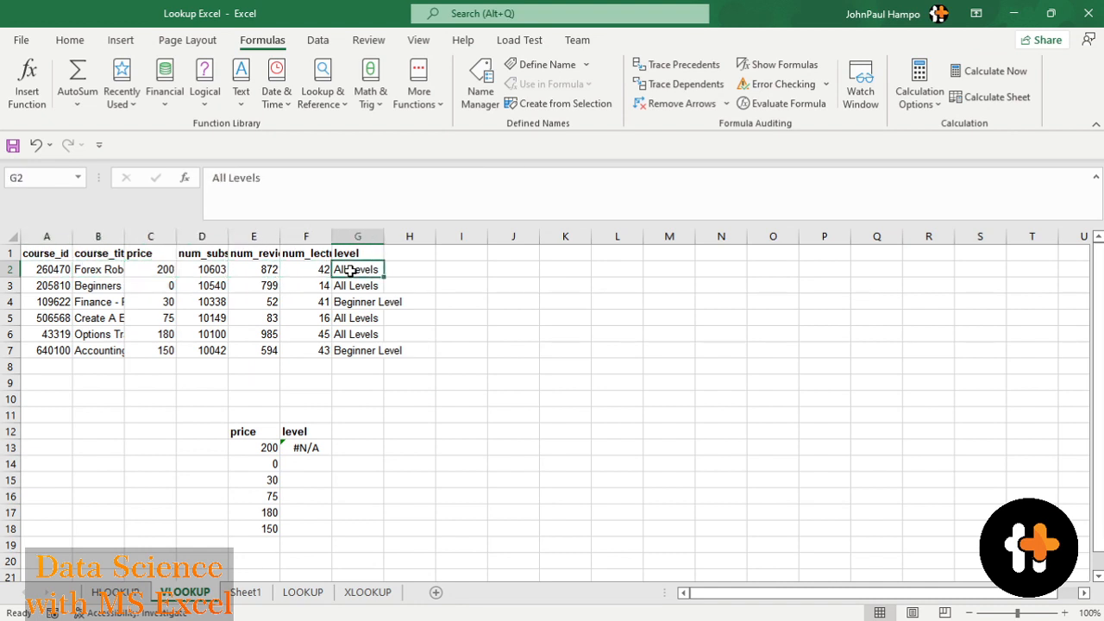
{"action": "key", "text": "Left"}
{"action": "key", "text": "Left"}
{"action": "key", "text": "Left"}
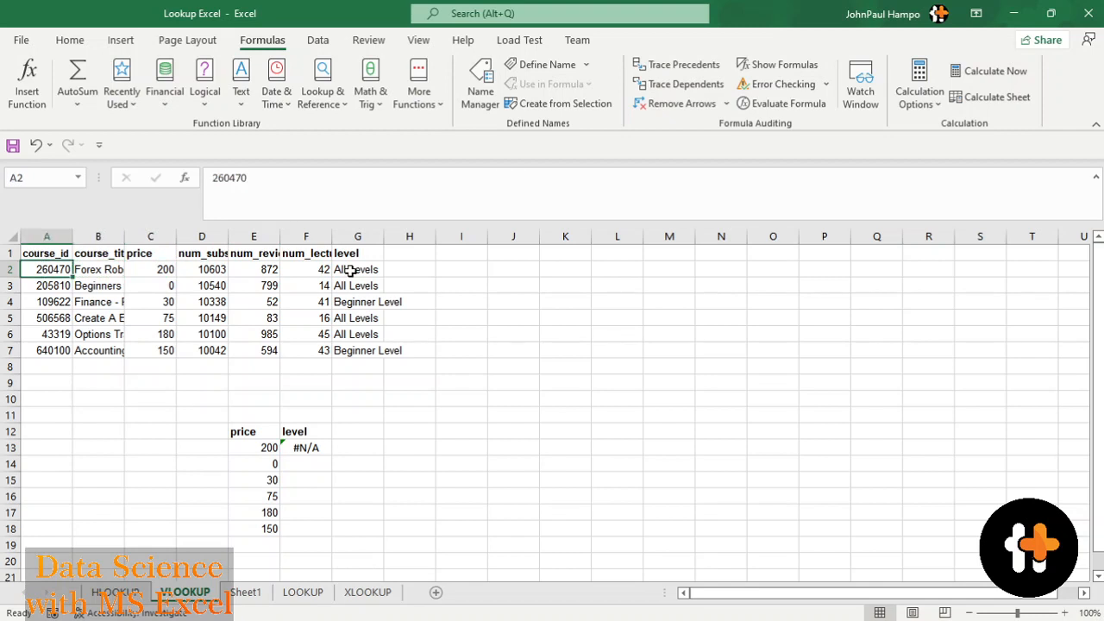
{"action": "key", "text": "Right"}
{"action": "key", "text": "Right"}
{"action": "key", "text": "Right"}
{"action": "key", "text": "Right"}
{"action": "key", "text": "Right"}
{"action": "key", "text": "Right"}
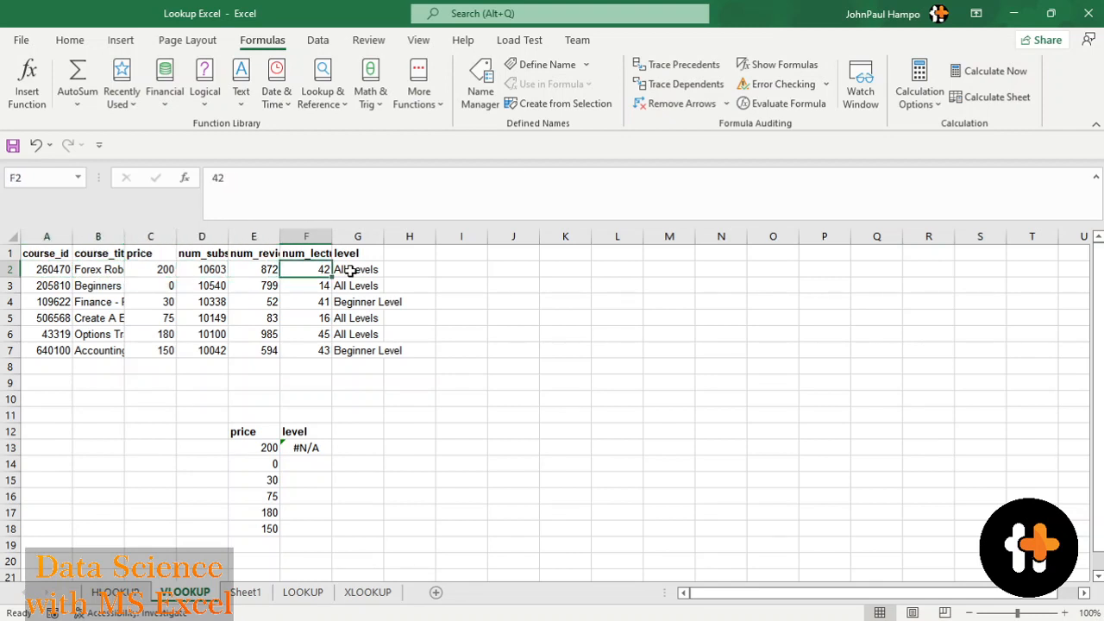
Step: Try TRUE instead of FALSE as the match argument in the VLOOKUP formula in F13
{"action": "left_click", "coordinate": [312, 448]}
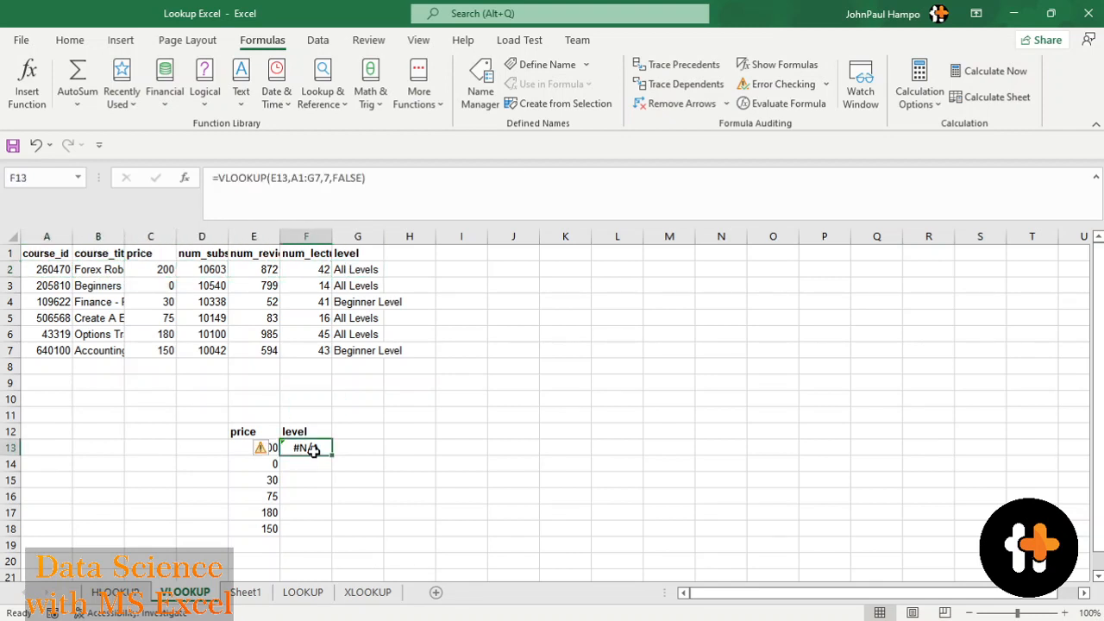
{"action": "left_click", "coordinate": [385, 180]}
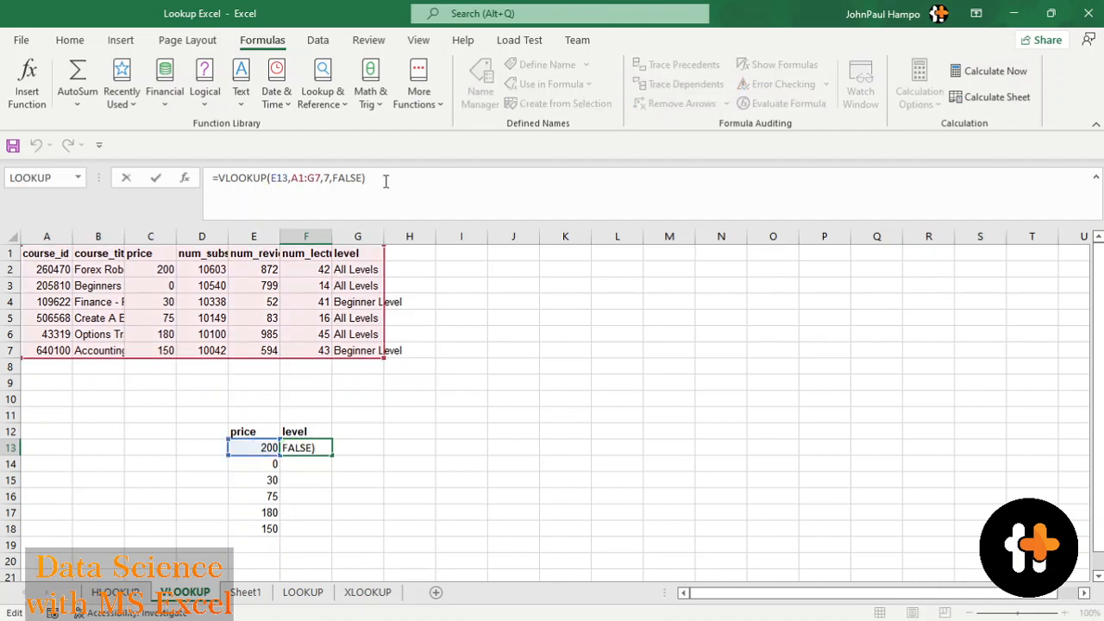
{"action": "key", "text": "BackSpace"}
{"action": "key", "text": "BackSpace"}
{"action": "key", "text": "BackSpace"}
{"action": "key", "text": "BackSpace"}
{"action": "key", "text": "BackSpace"}
{"action": "type", "text": "TRUE"}
{"action": "key", "text": "Return"}
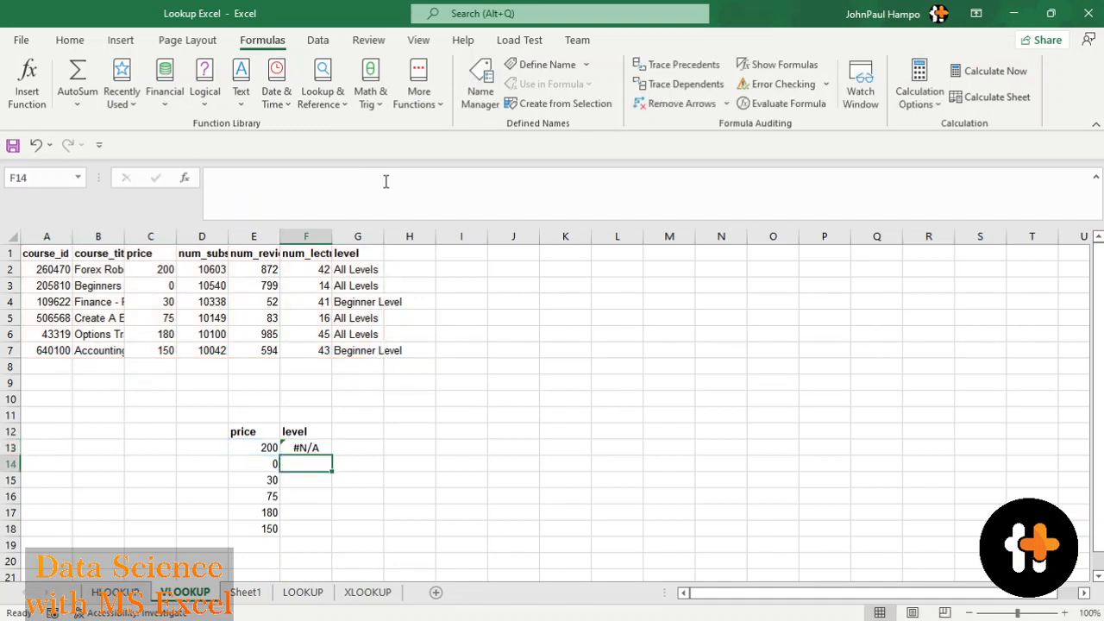
{"action": "key", "text": "ctrl+z"}
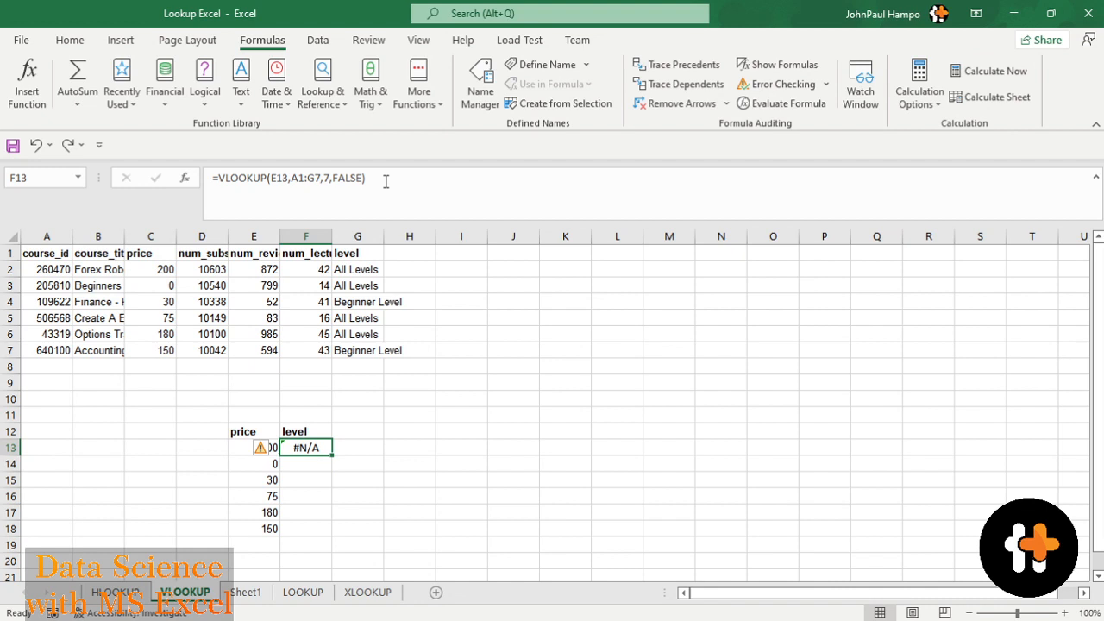
Step: Replace the formula in F13 with =VLOOKUP(E13,A1:G7,5,FALSE) to test column index 5
{"action": "key", "text": "ctrl+z"}
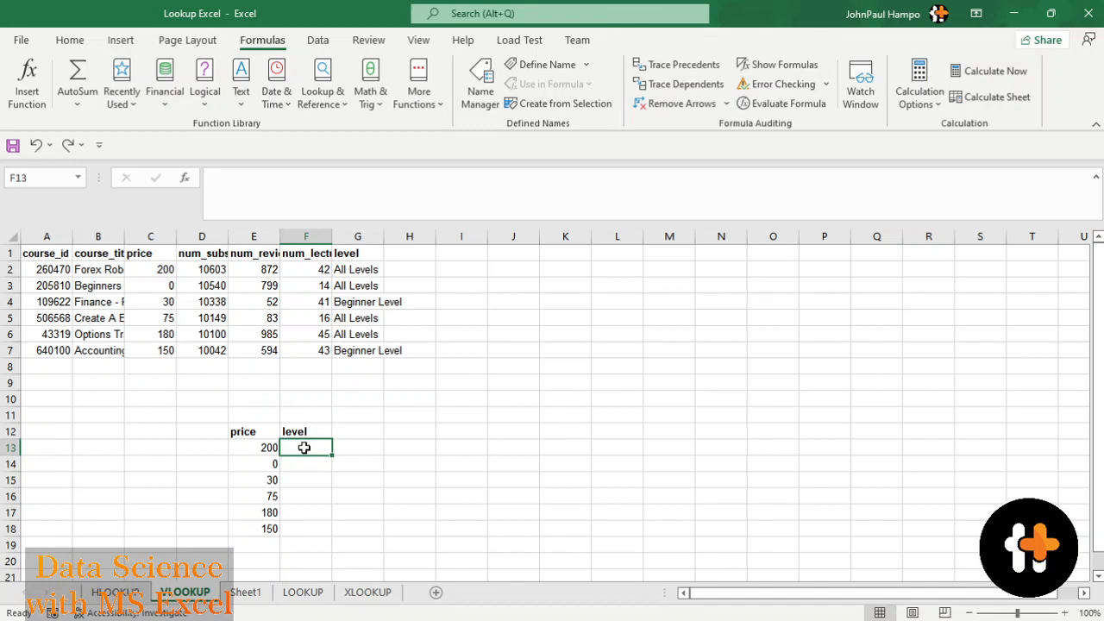
{"action": "type", "text": "=v"}
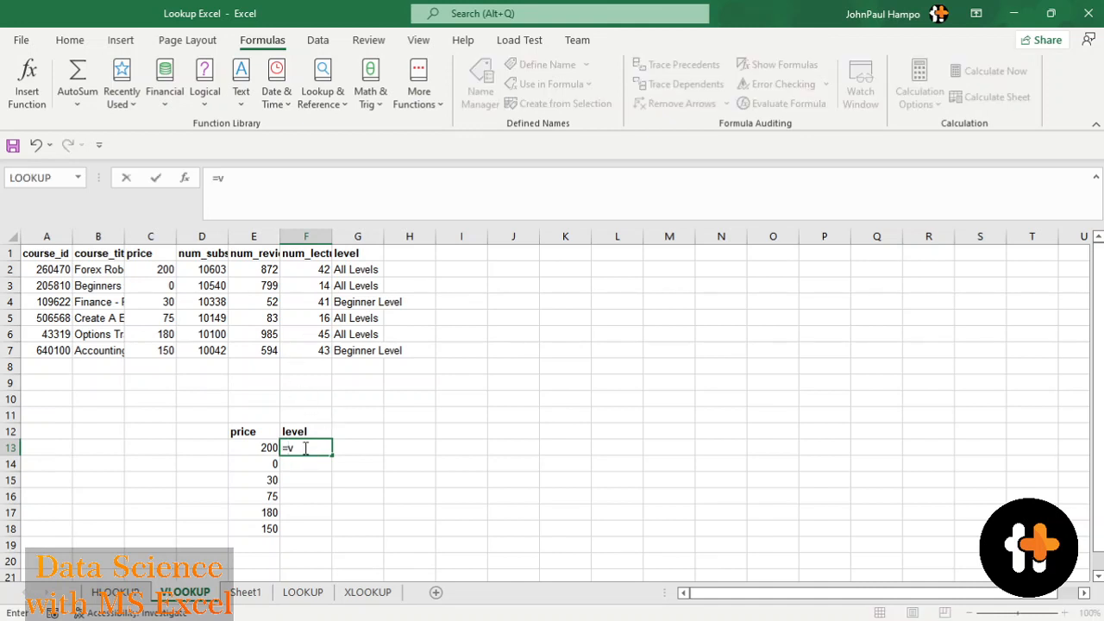
{"action": "type", "text": "loo"}
{"action": "key", "text": "Tab"}
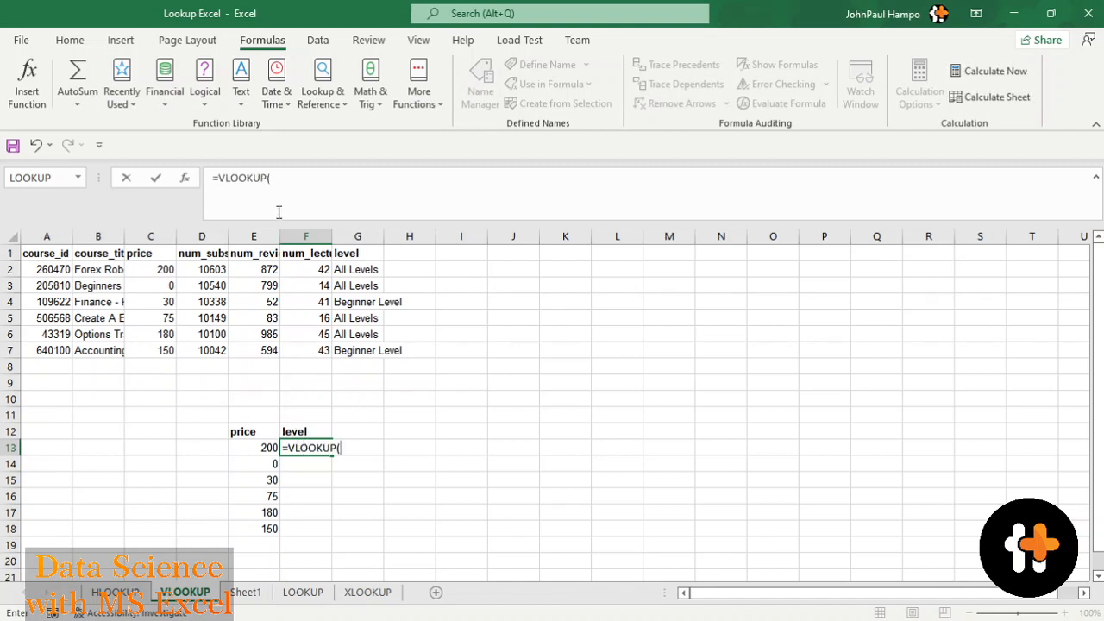
{"action": "left_click", "coordinate": [264, 447]}
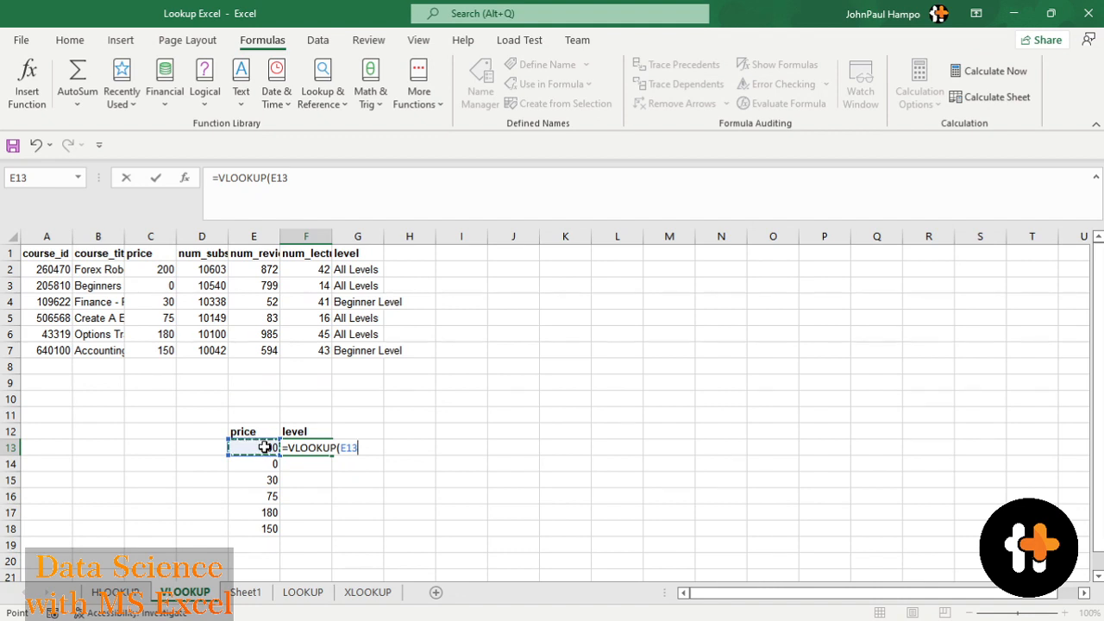
{"action": "type", "text": ","}
{"action": "left_click_drag", "start_coordinate": [43, 254], "coordinate": [361, 352]}
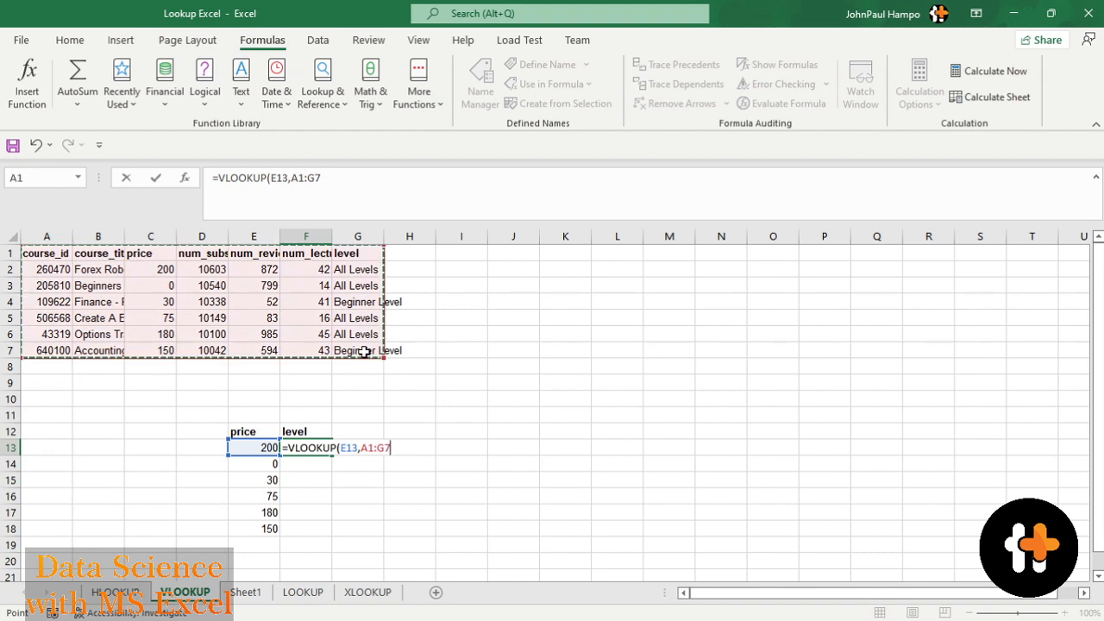
{"action": "type", "text": ","}
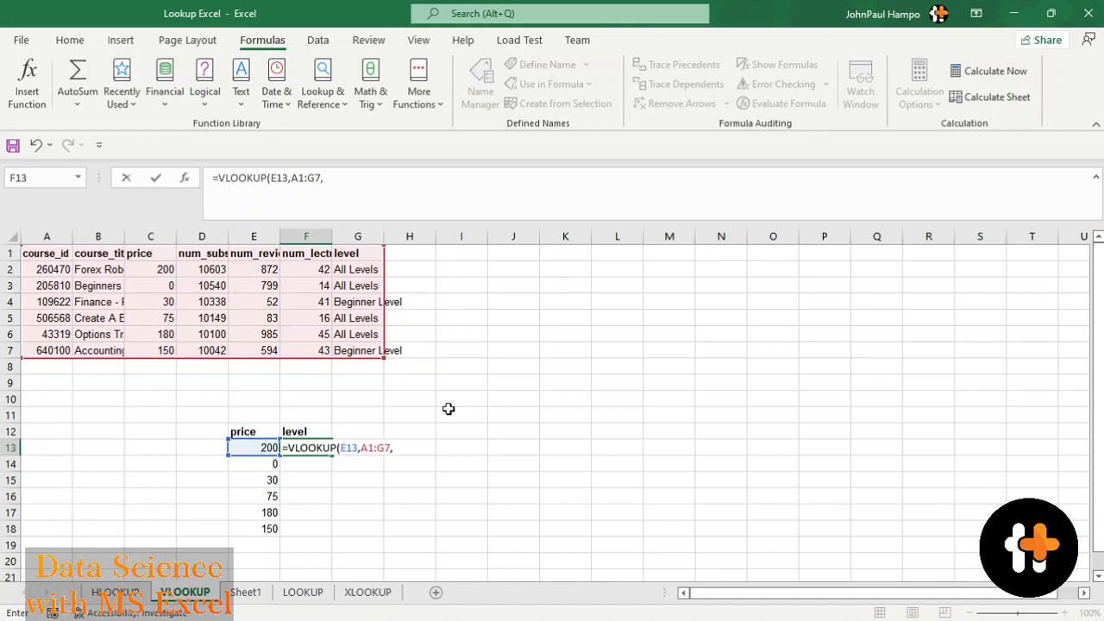
{"action": "type", "text": "5,FALSE)"}
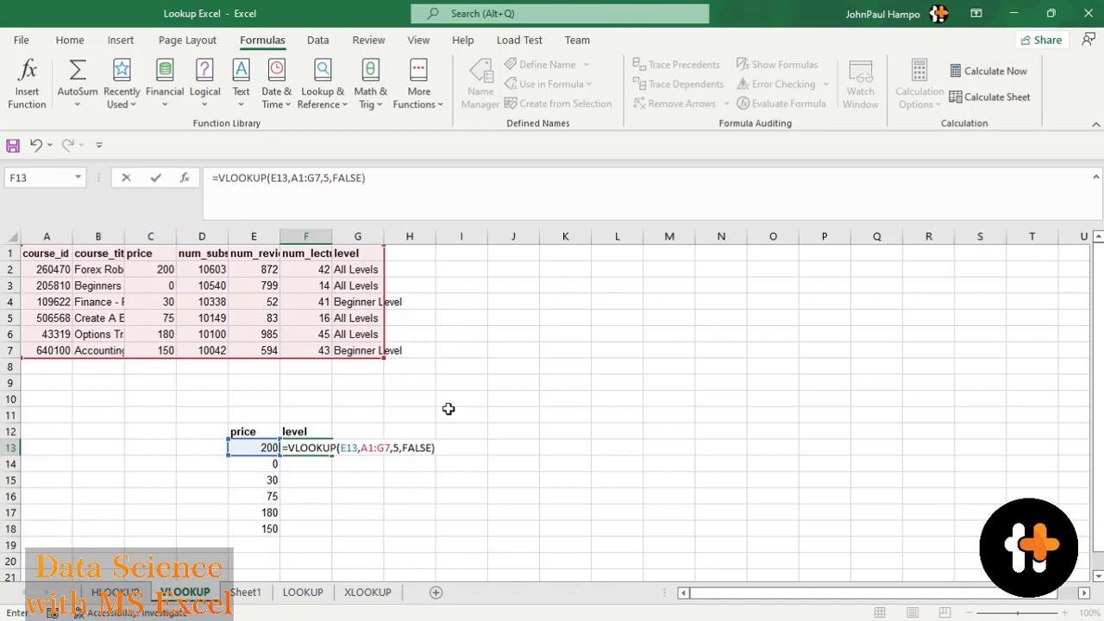
{"action": "key", "text": "Return"}
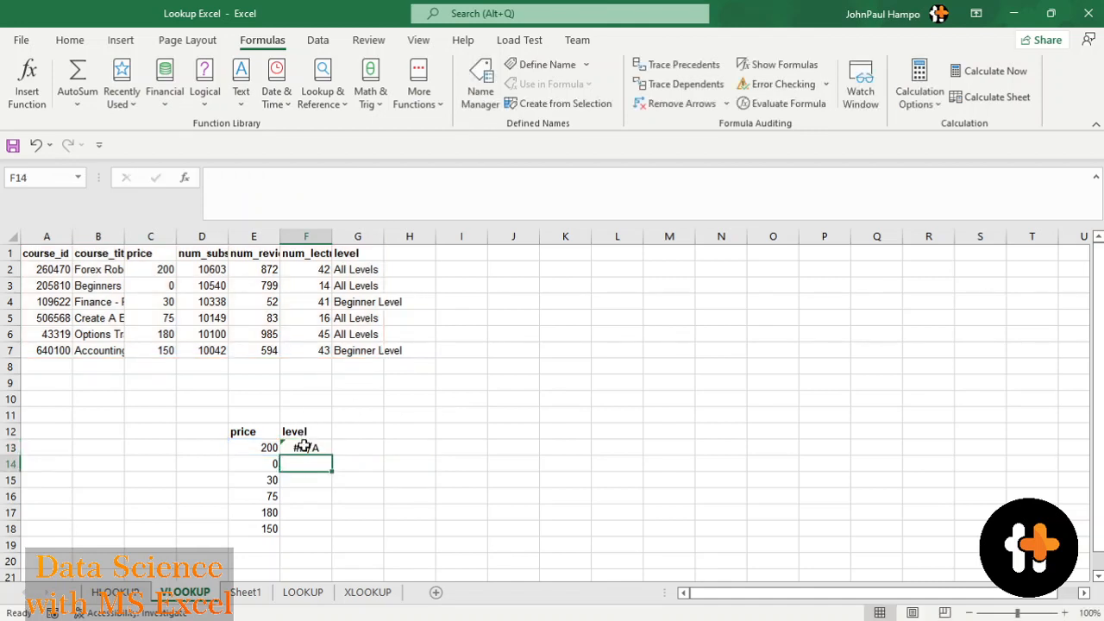
{"action": "left_click", "coordinate": [304, 447]}
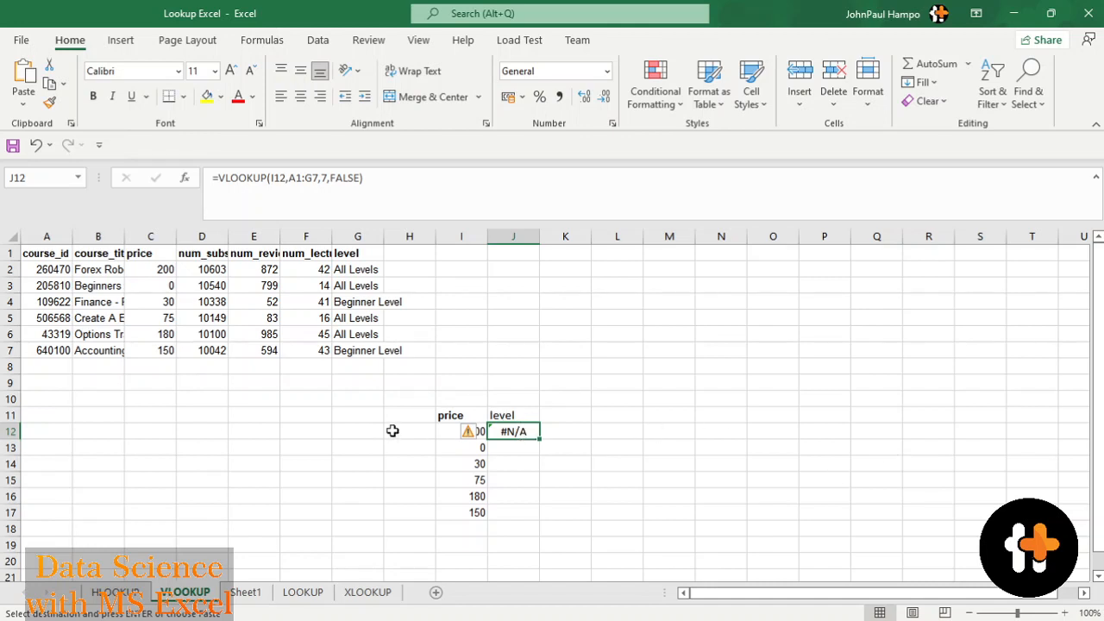
Step: Copy the course_id column A1:A7 with its header into the cells starting at H11, beside the price column
{"action": "left_click_drag", "start_coordinate": [45, 253], "coordinate": [48, 352]}
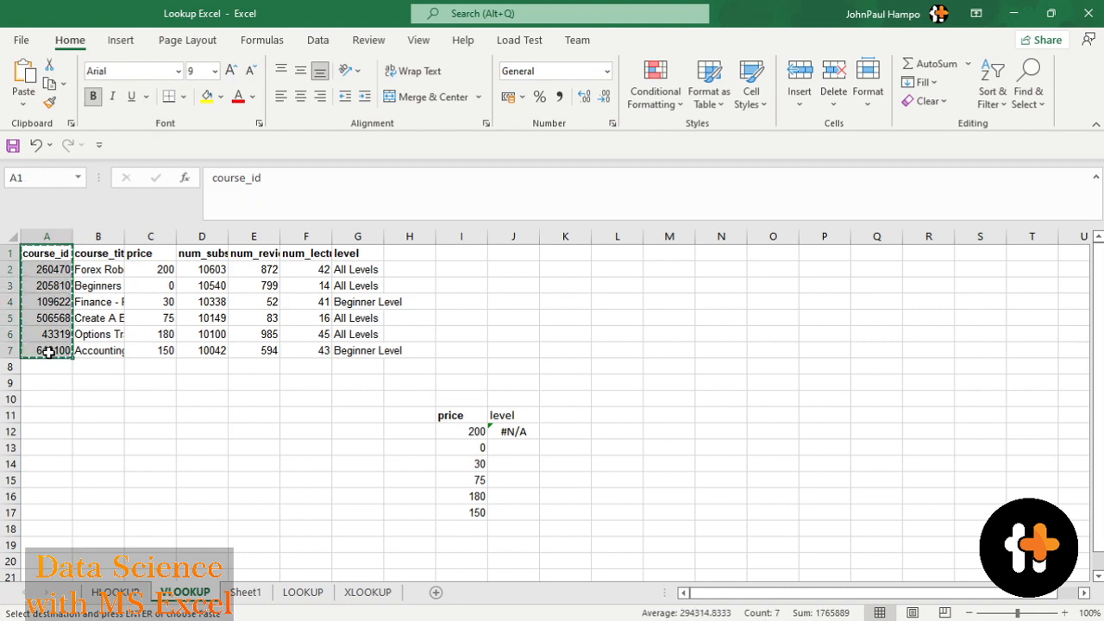
{"action": "left_click", "coordinate": [402, 414]}
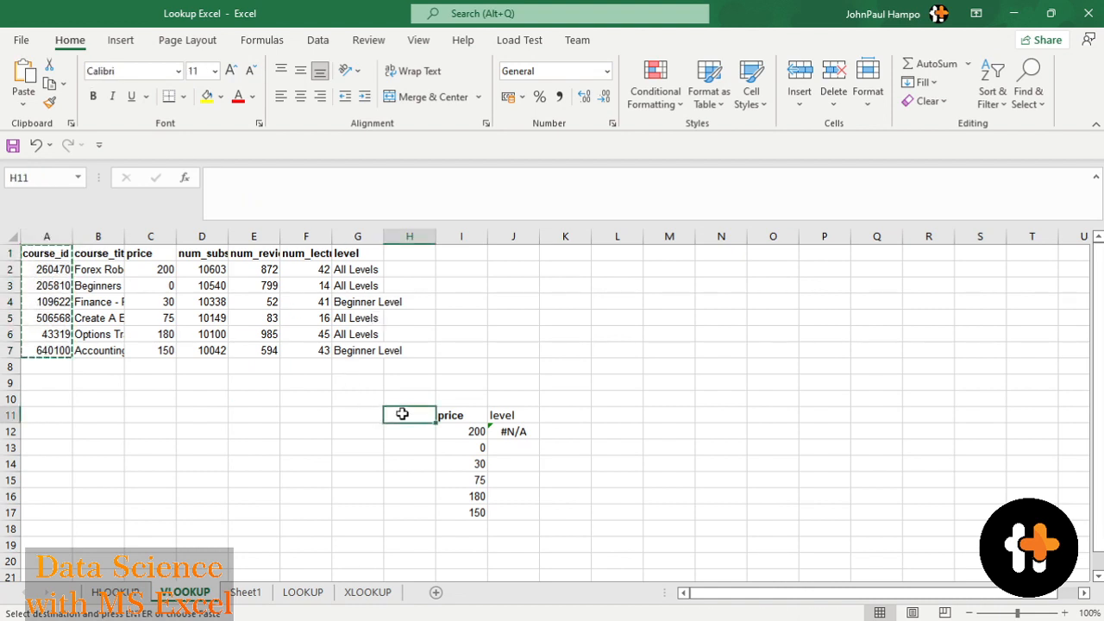
{"action": "key", "text": "ctrl+v"}
Step: Replace the formula in J12 with =VLOOKUP(H12,A1:G7,7,FALSE) to look up the level by course_id
{"action": "left_click", "coordinate": [535, 431]}
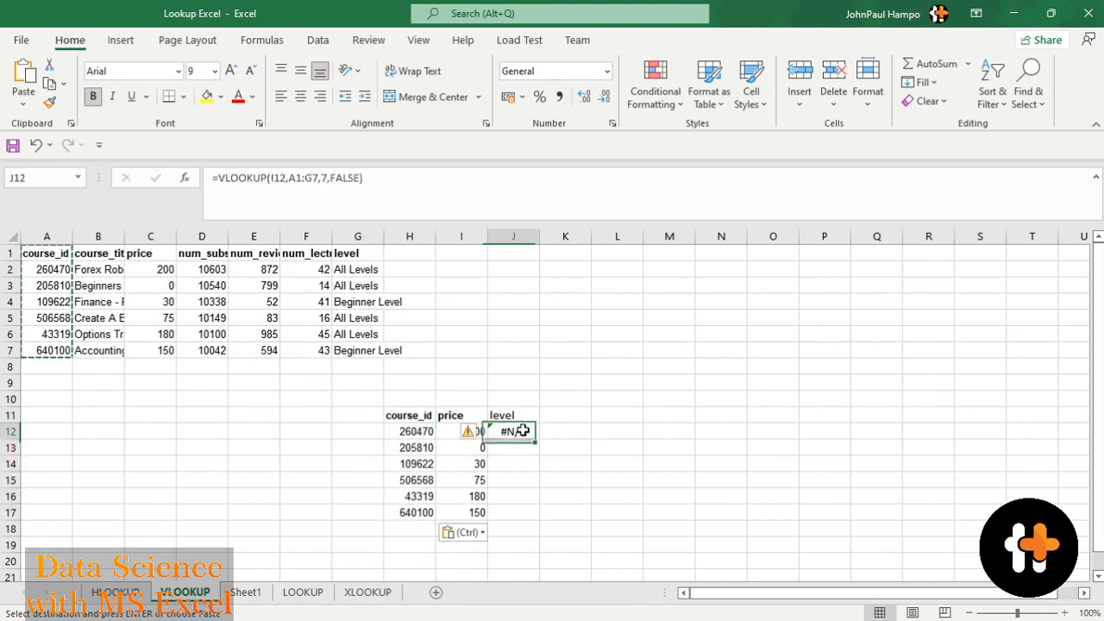
{"action": "key", "text": "Delete"}
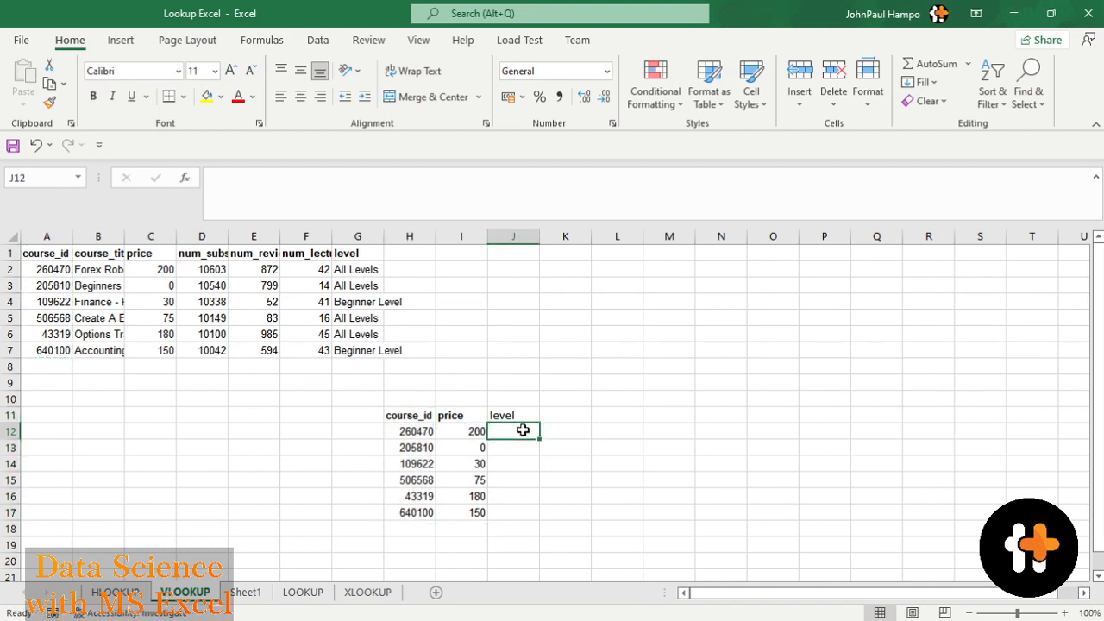
{"action": "type", "text": "=vlo"}
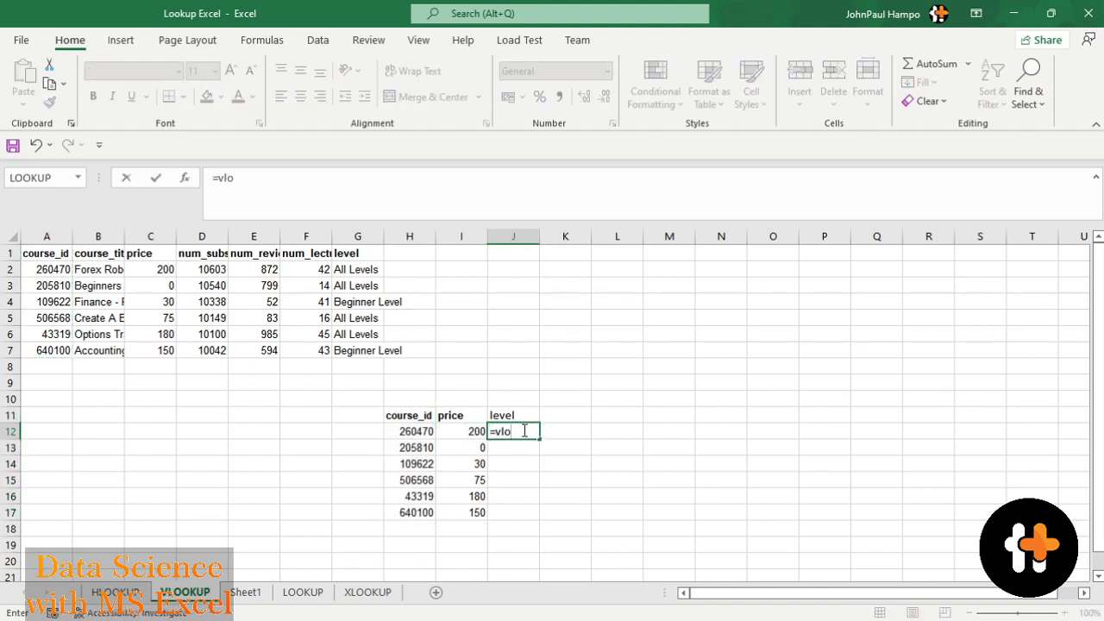
{"action": "key", "text": "Tab"}
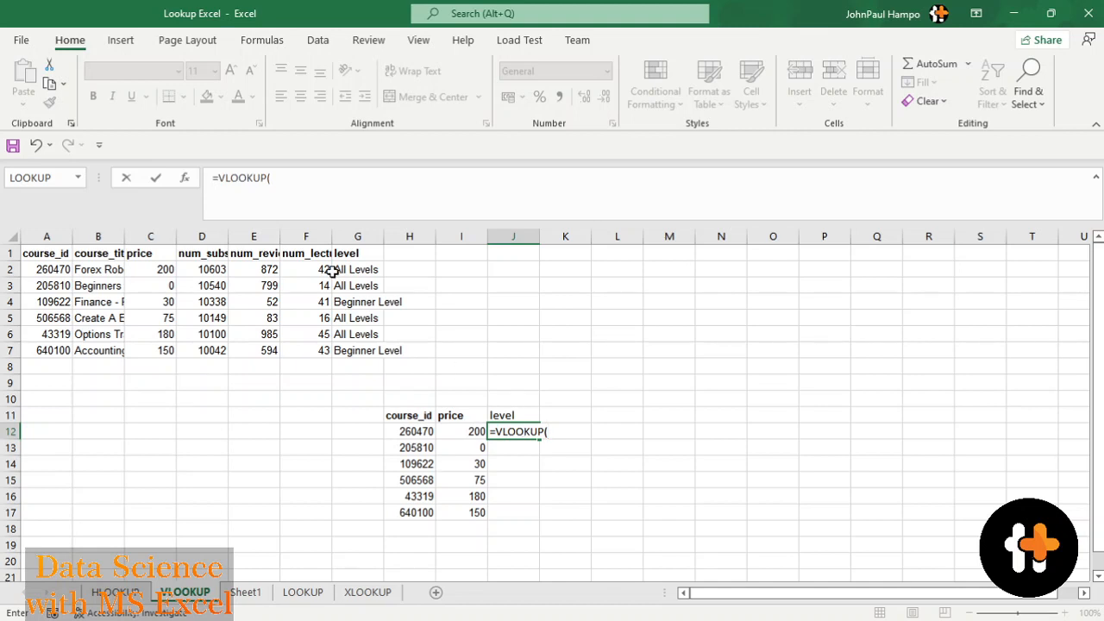
{"action": "left_click", "coordinate": [415, 431]}
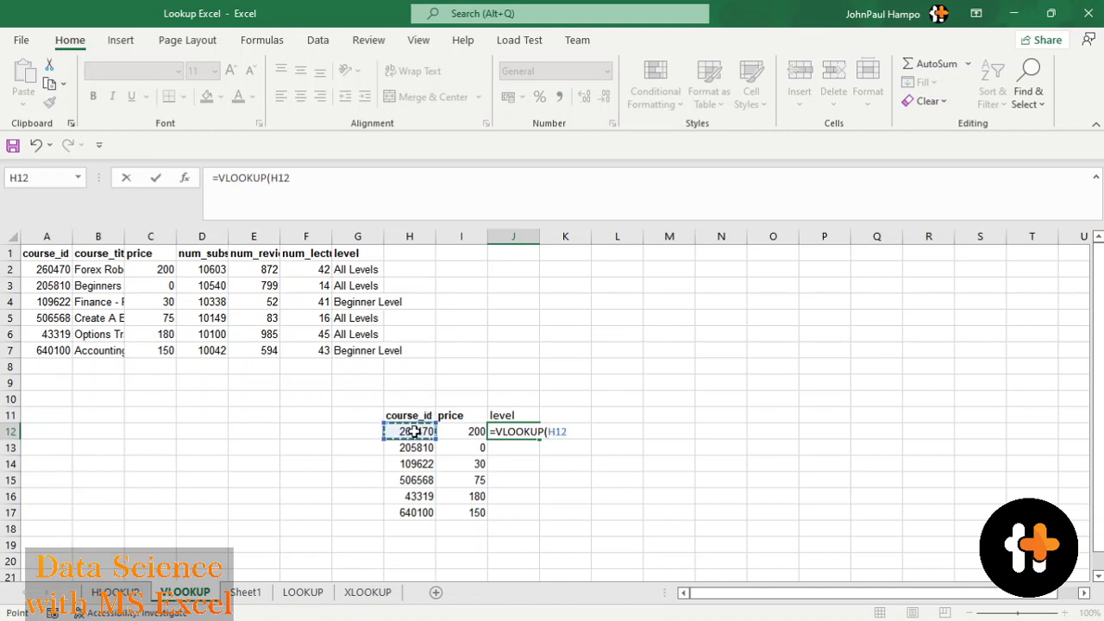
{"action": "type", "text": ","}
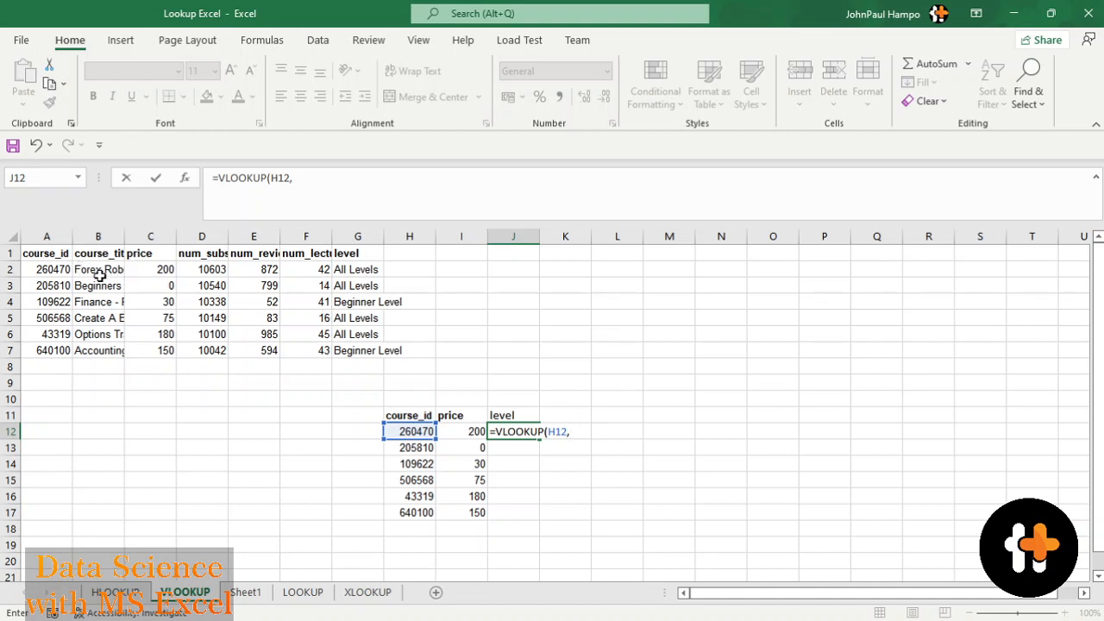
{"action": "left_click_drag", "start_coordinate": [53, 253], "coordinate": [353, 350]}
{"action": "type", "text": ","}
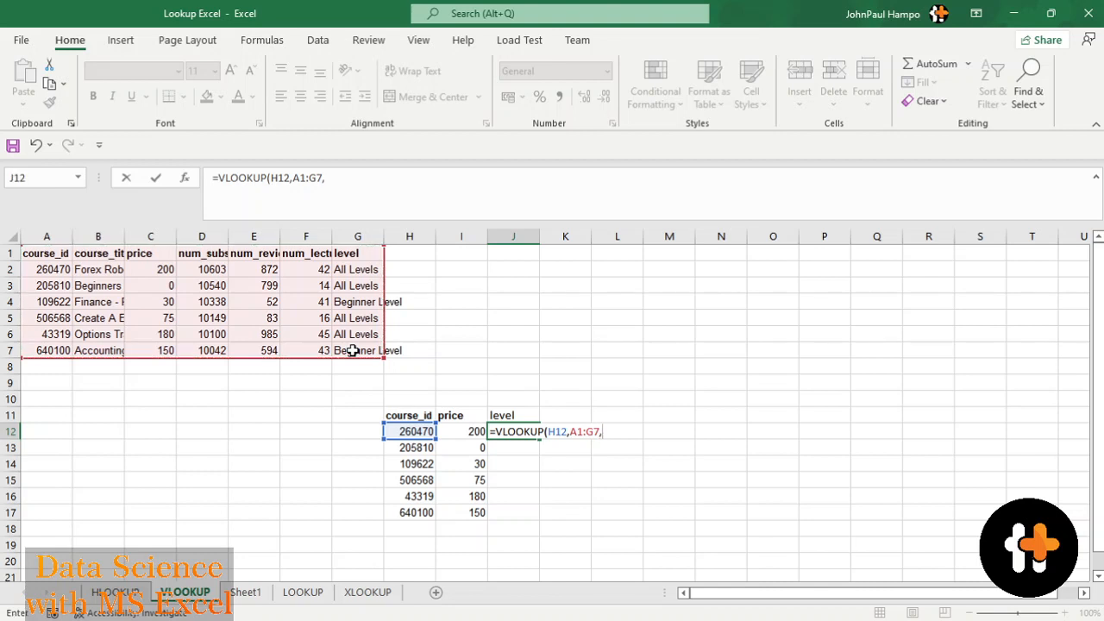
{"action": "type", "text": "7,FALSE)"}
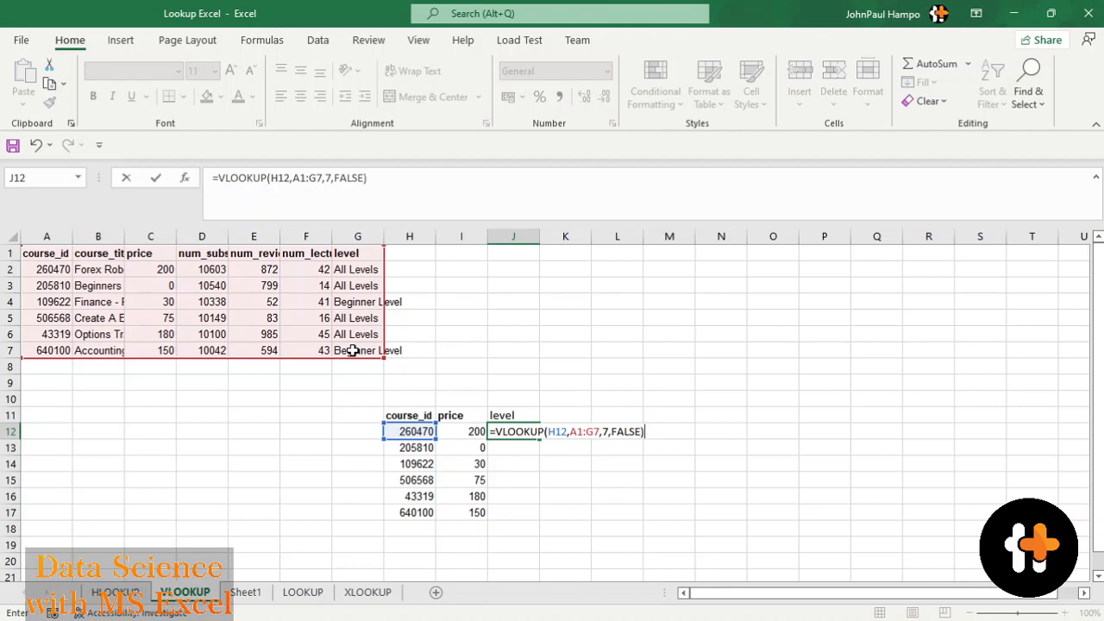
{"action": "key", "text": "Return"}
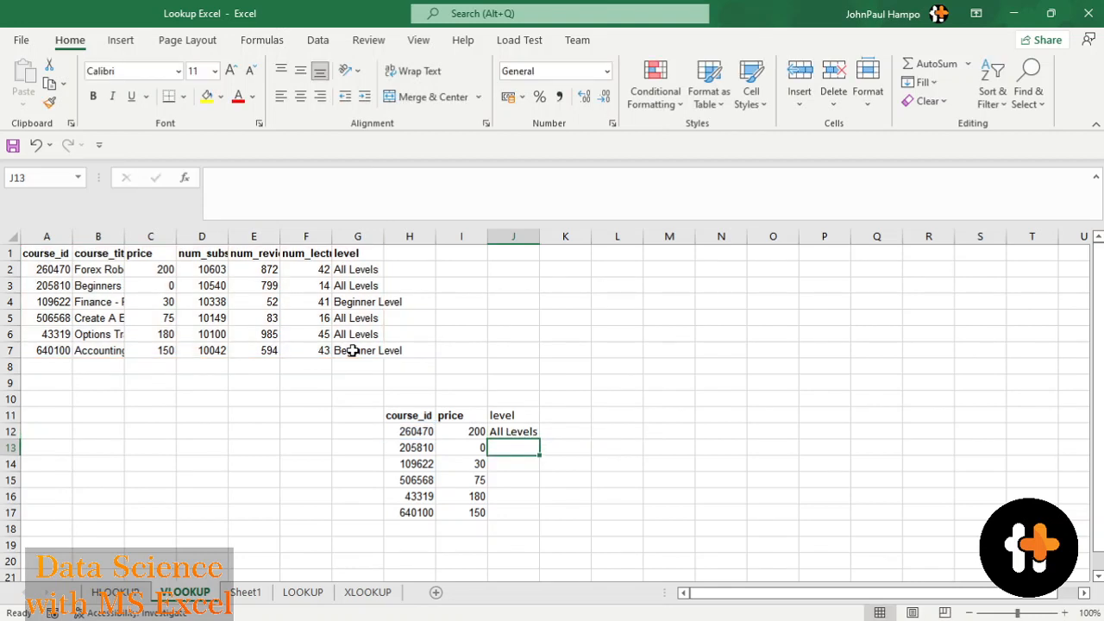
Step: Fill the level lookup from J12 down to J17 and make the level header in J11 bold
{"action": "left_click", "coordinate": [514, 430]}
{"action": "double_click", "coordinate": [539, 441]}
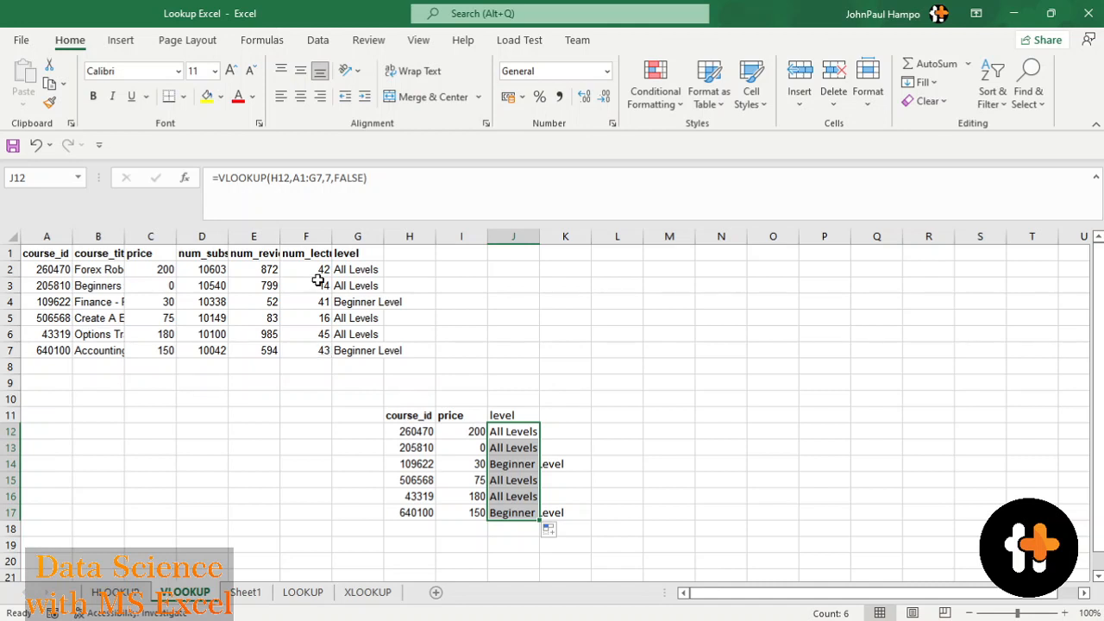
{"action": "key", "text": "Up"}
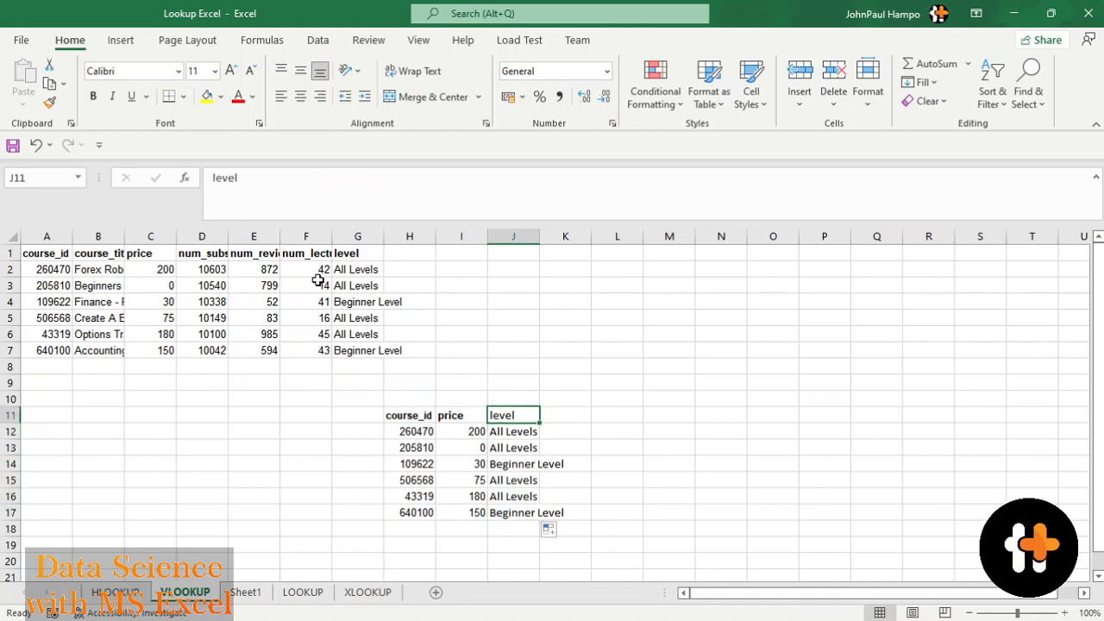
{"action": "key", "text": "ctrl+b"}
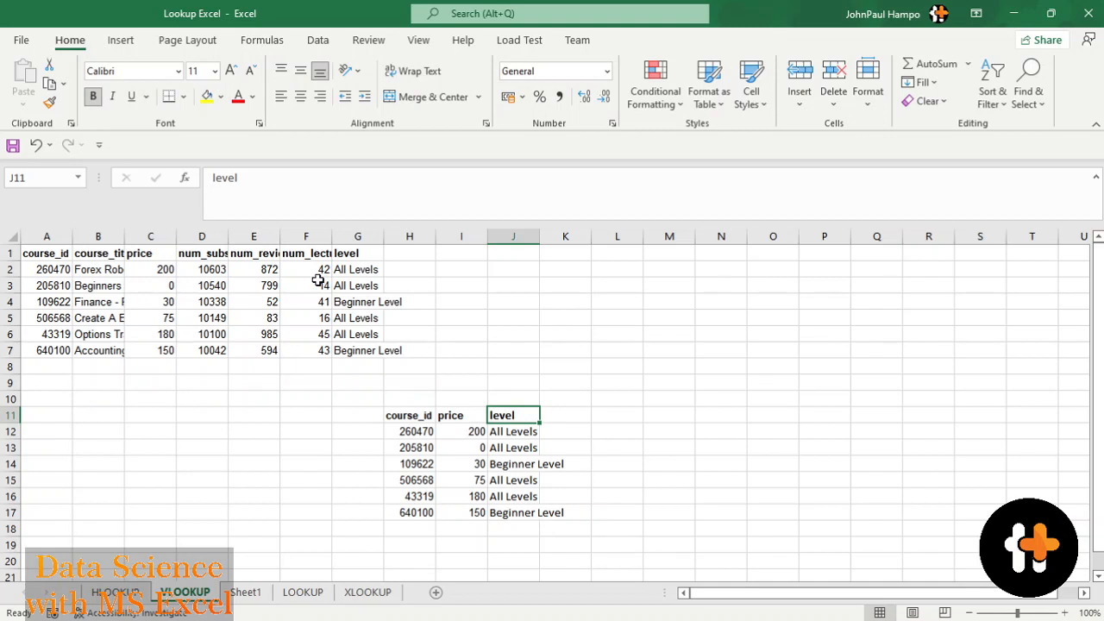